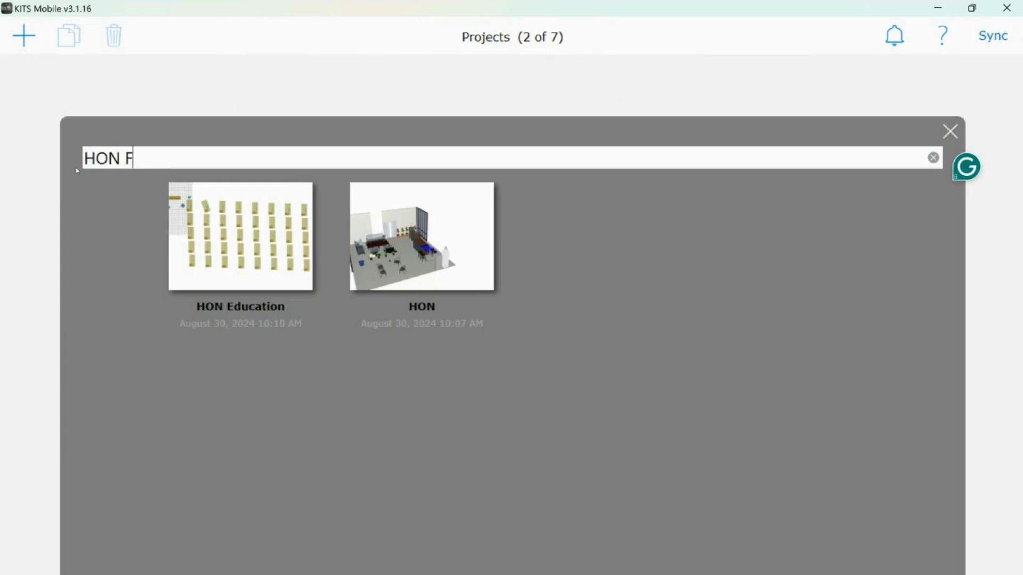
Confirm the HON Furniture group name, then go to the Catalog Subscriptions page
key("Return")
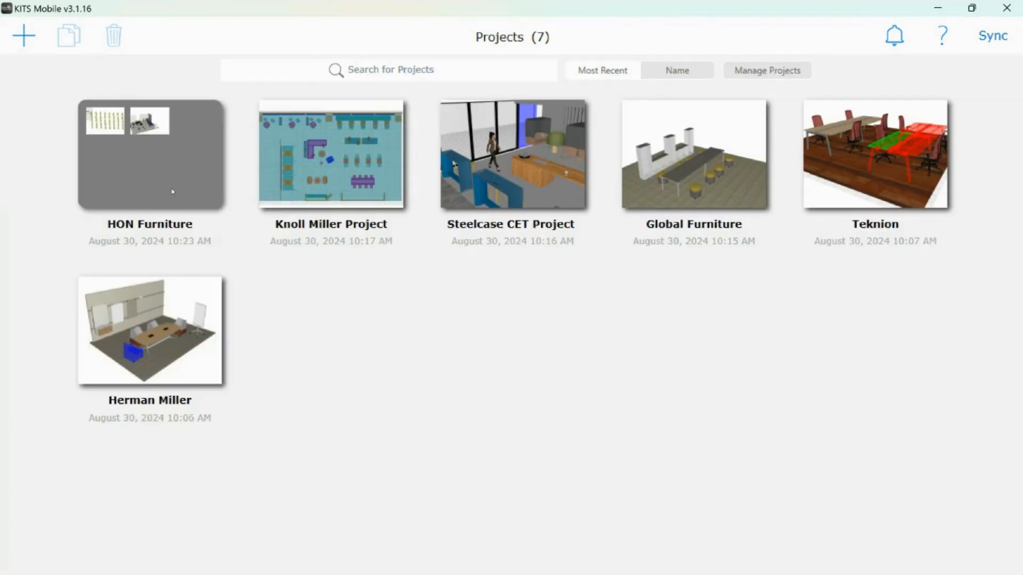
left_click(992, 36)
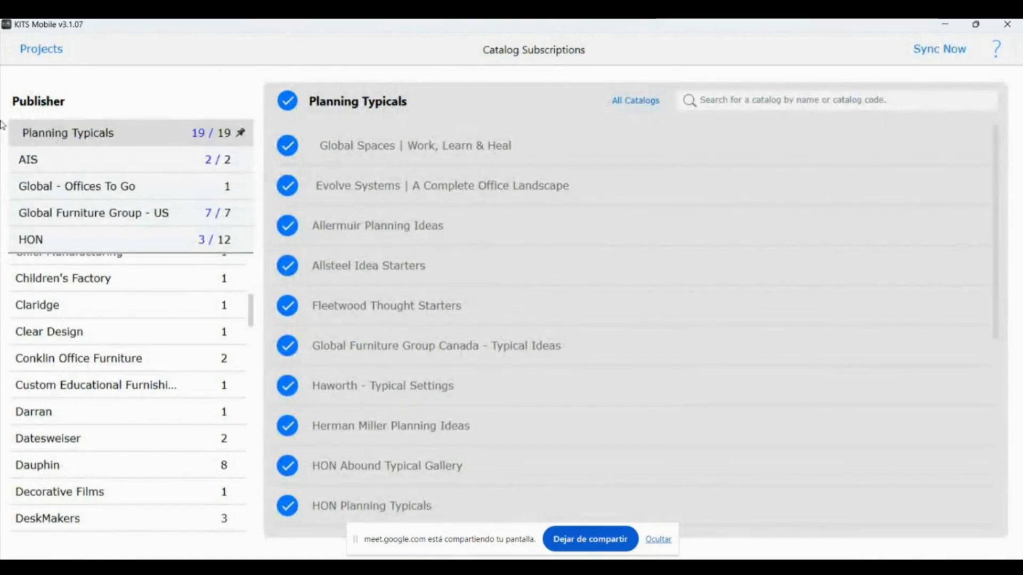
Review the AIS catalogs and HON's 3 of 12 subscribed catalogs, then return to Projects
scroll(141, 295, "down", 3)
scroll(149, 289, "down", 7)
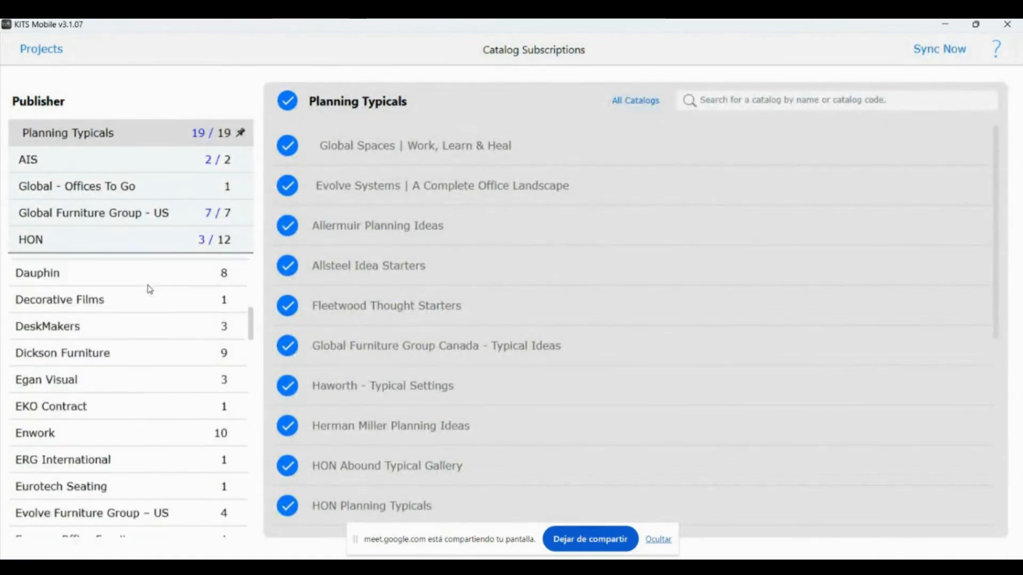
scroll(149, 302, "down", 7)
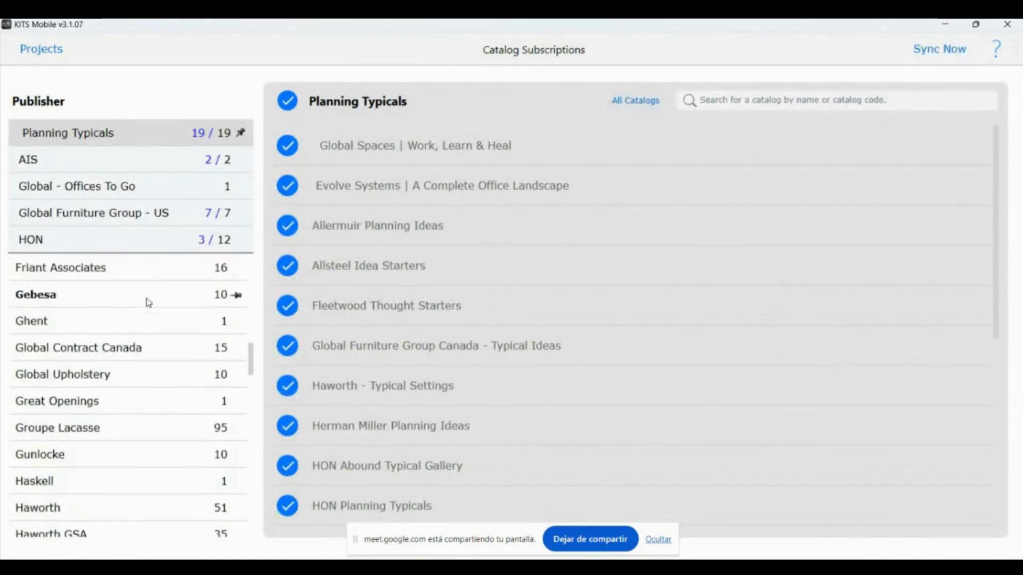
scroll(144, 396, "down", 6)
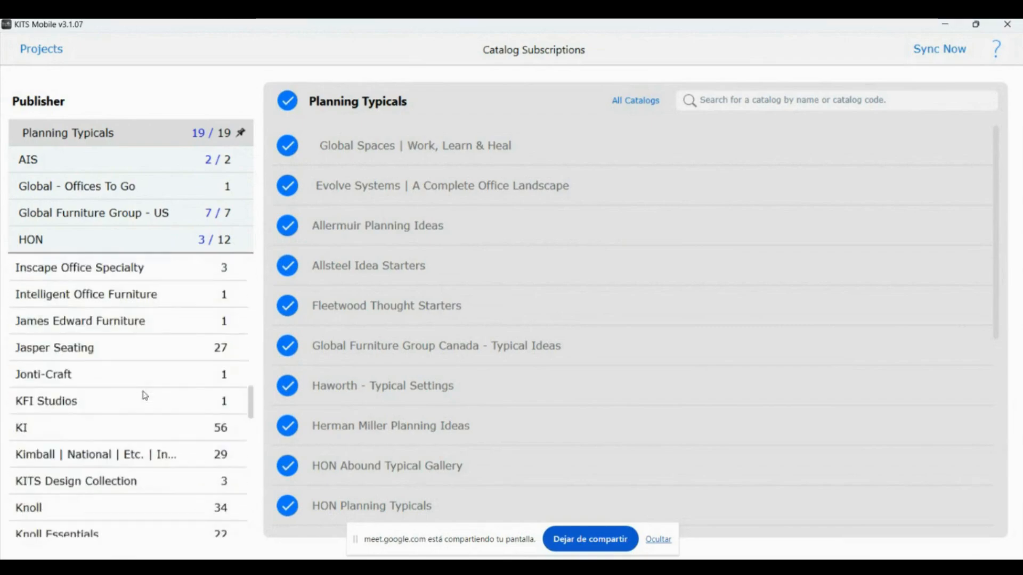
scroll(131, 409, "up", 12)
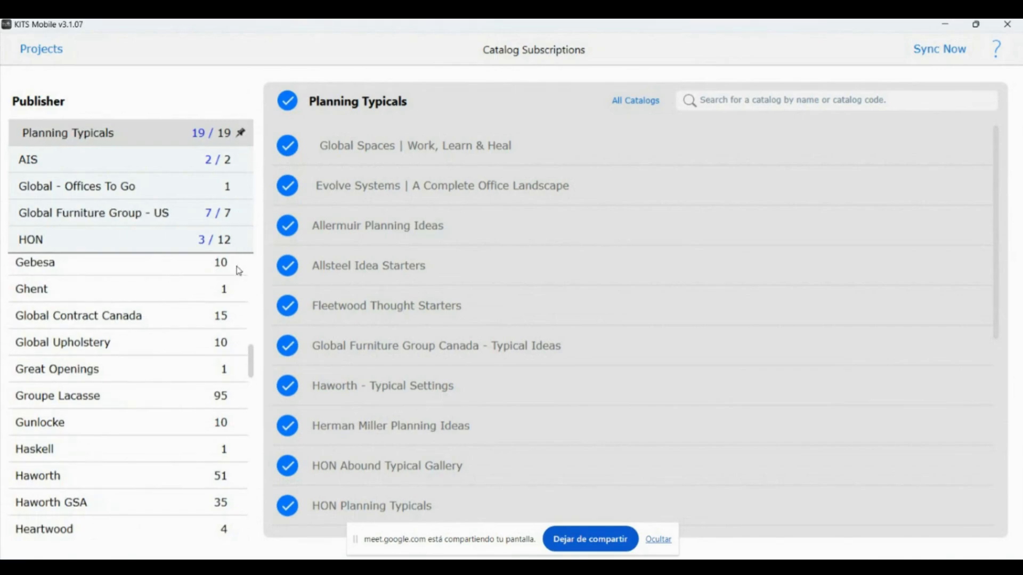
left_click(154, 160)
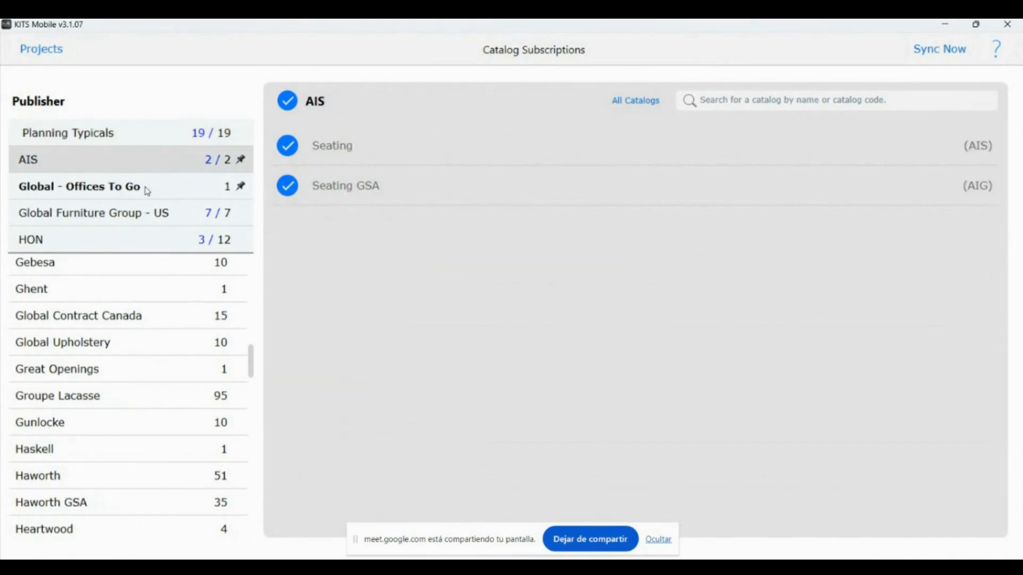
left_click(168, 239)
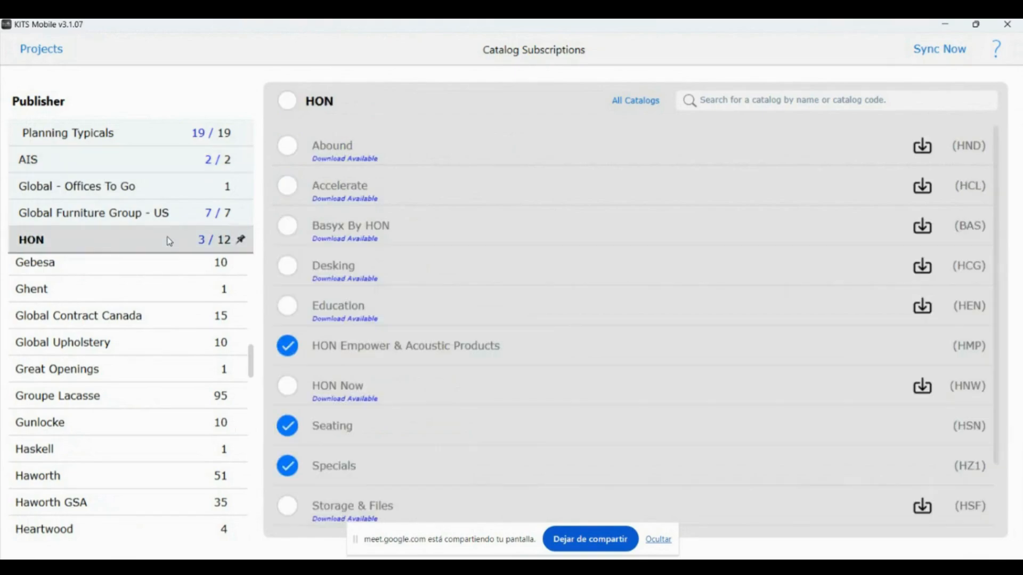
scroll(397, 370, "down", 2)
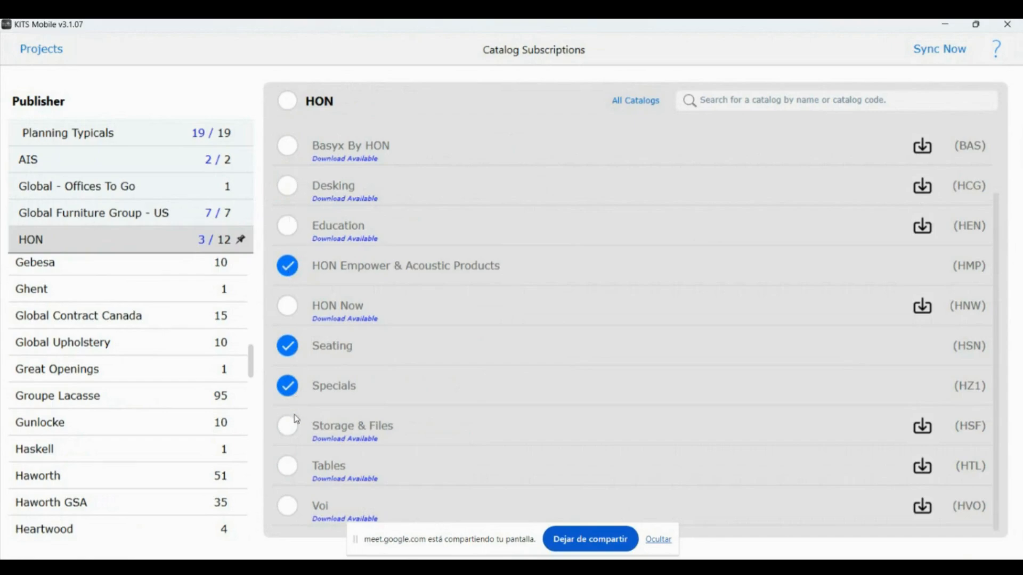
scroll(381, 347, "up", 2)
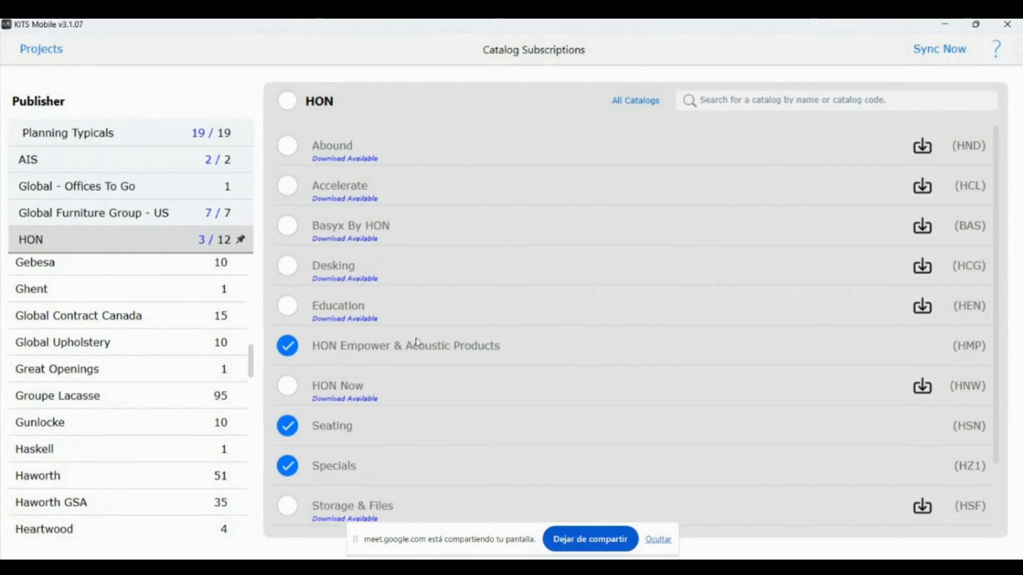
left_click(42, 49)
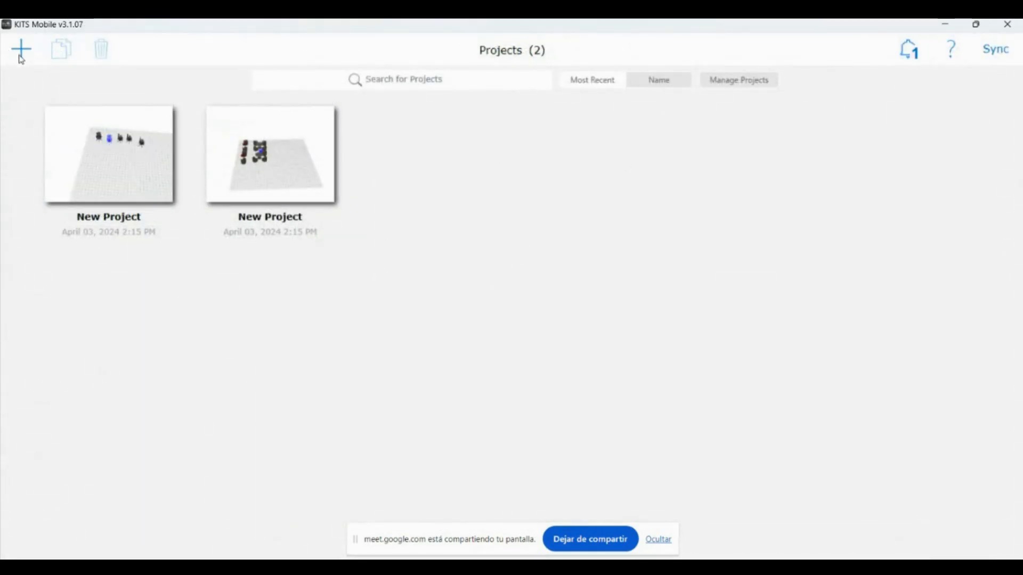
Start a new empty project, turn the floor grid front-on and check its settings
left_click(21, 55)
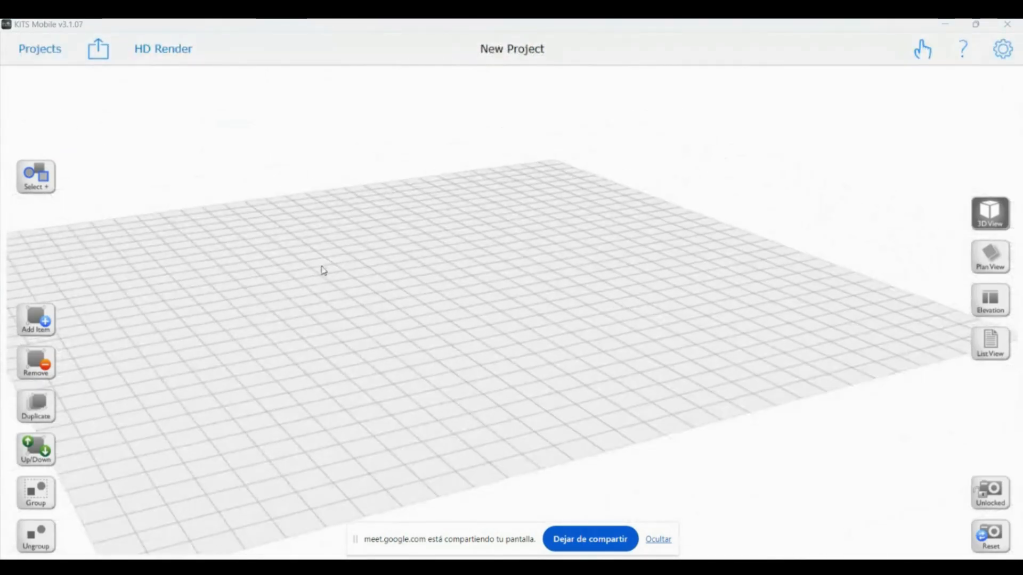
left_click_drag(281, 451, 500, 486)
scroll(376, 314, "down", 3)
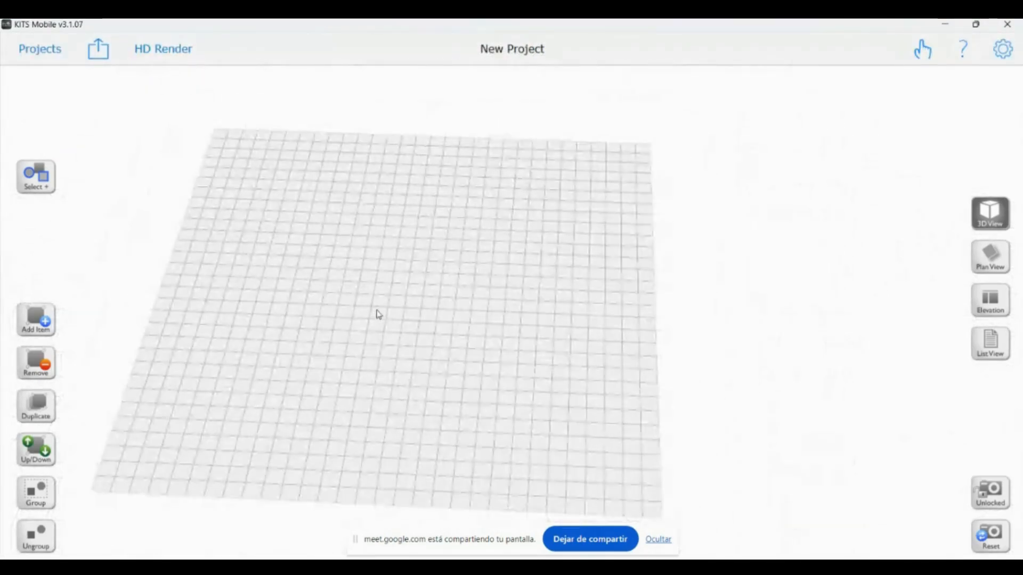
left_click(1005, 57)
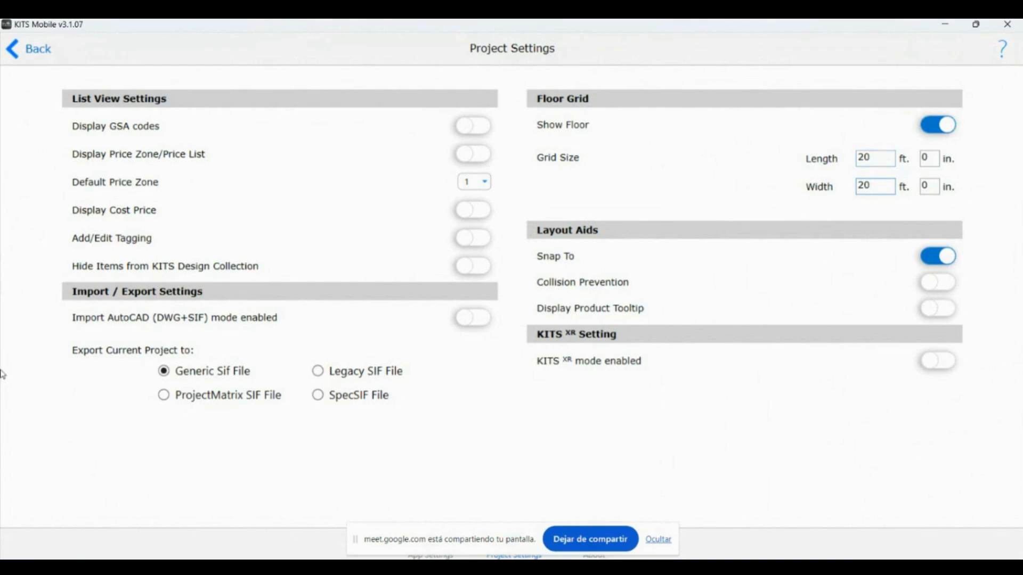
left_click(38, 50)
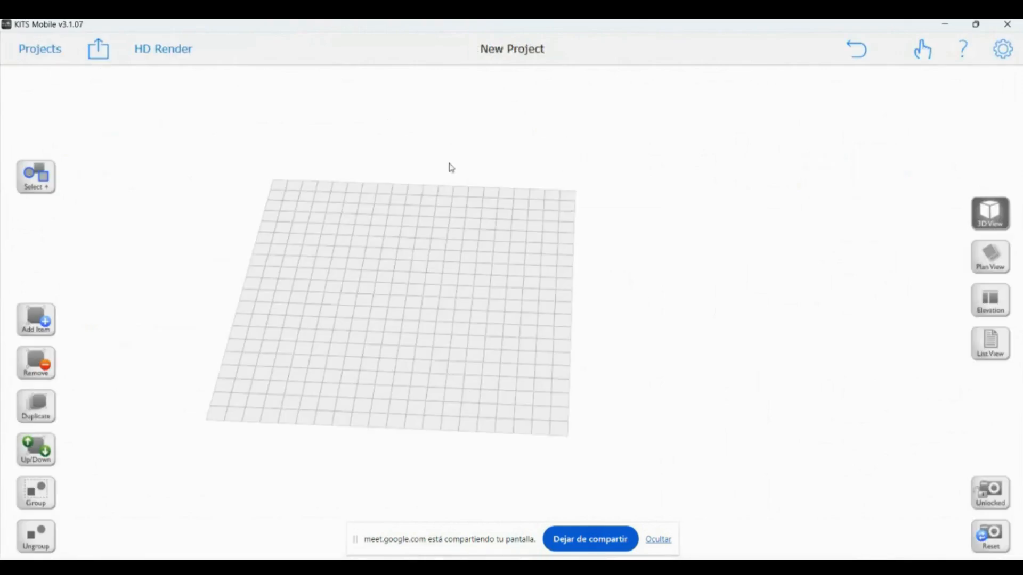
Rename the project to 'Client X' and bring up the Add Item manufacturer list
left_click(501, 52)
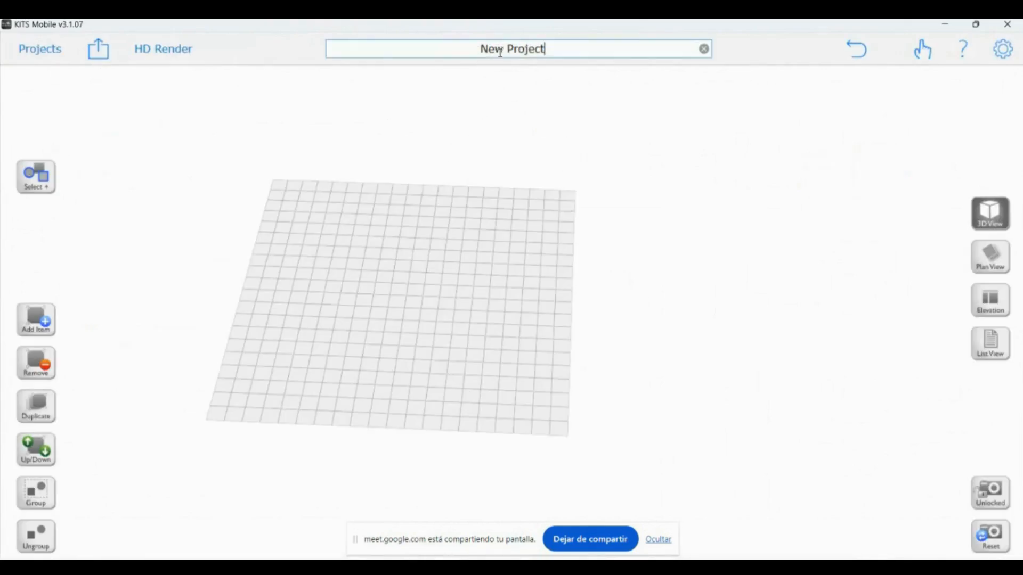
key("ctrl+shift+Left")
key("ctrl+shift+Left")
type("Client x")
key("BackSpace")
type("X")
left_click(49, 325)
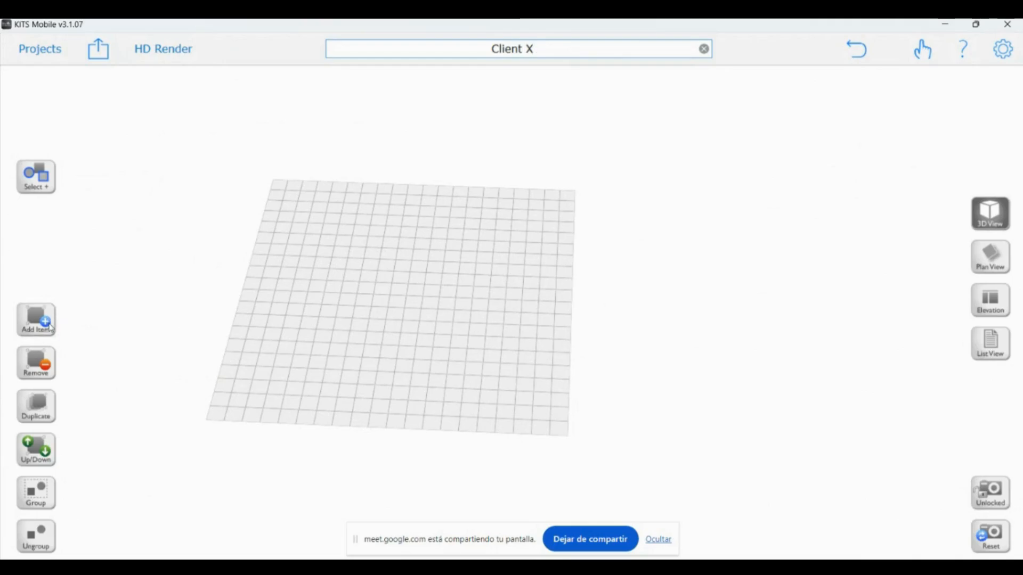
left_click(32, 324)
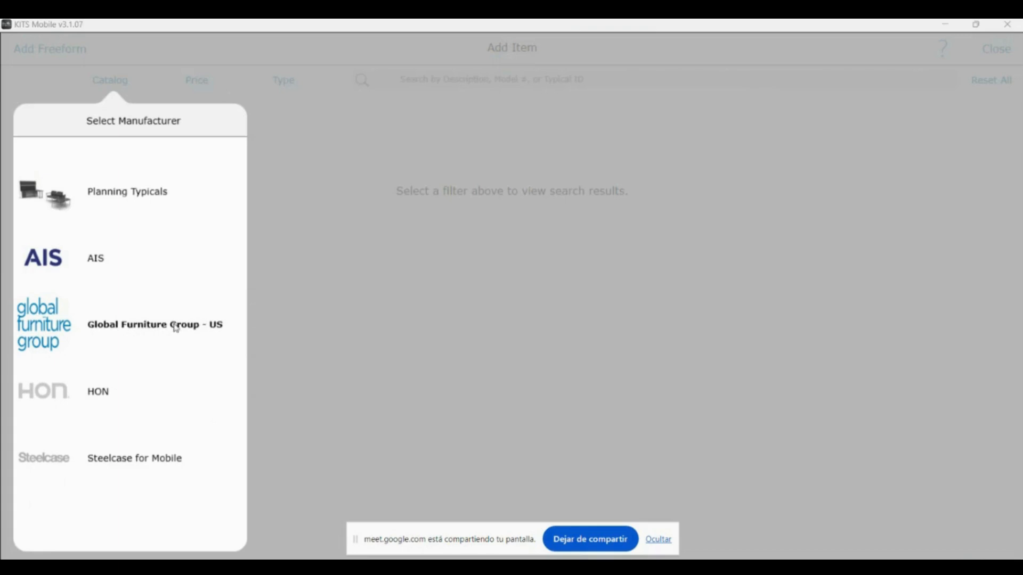
Browse AIS products and add the $318 3430C Paxton mesh-back chair to Client X
left_click(59, 264)
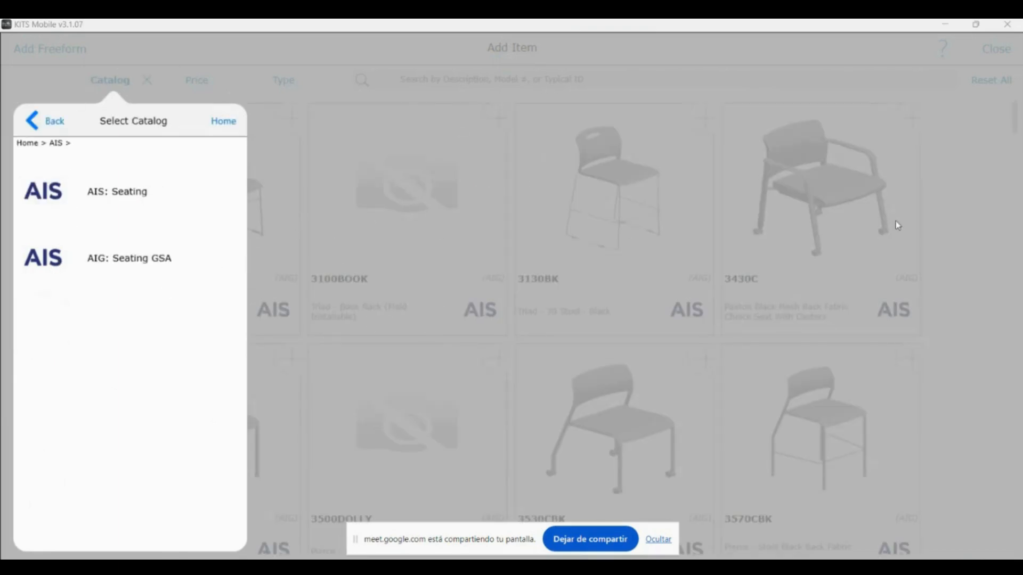
left_click(976, 236)
scroll(228, 267, "down", 2)
scroll(196, 263, "up", 2)
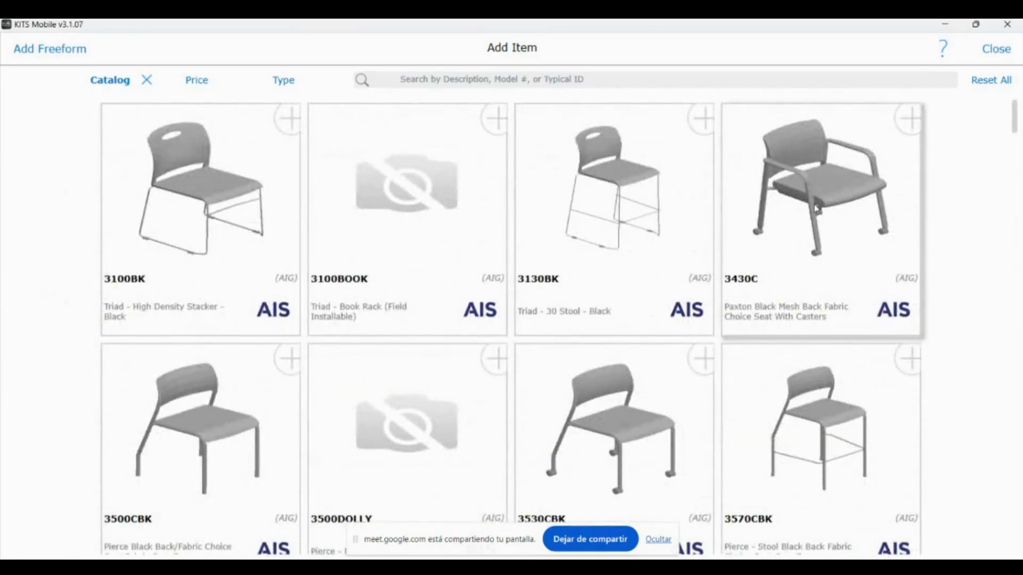
left_click(817, 209)
left_click(73, 49)
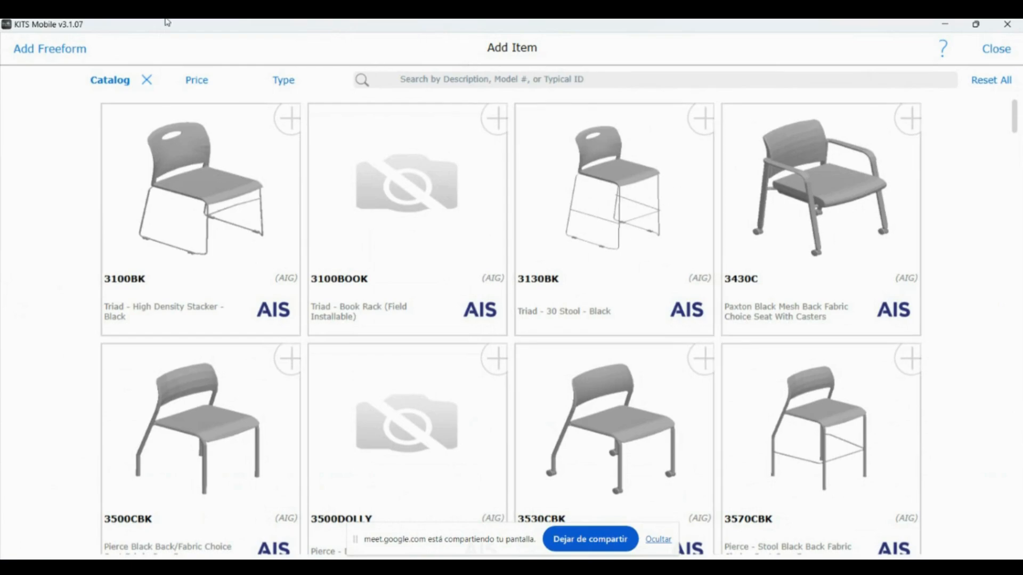
left_click(800, 191)
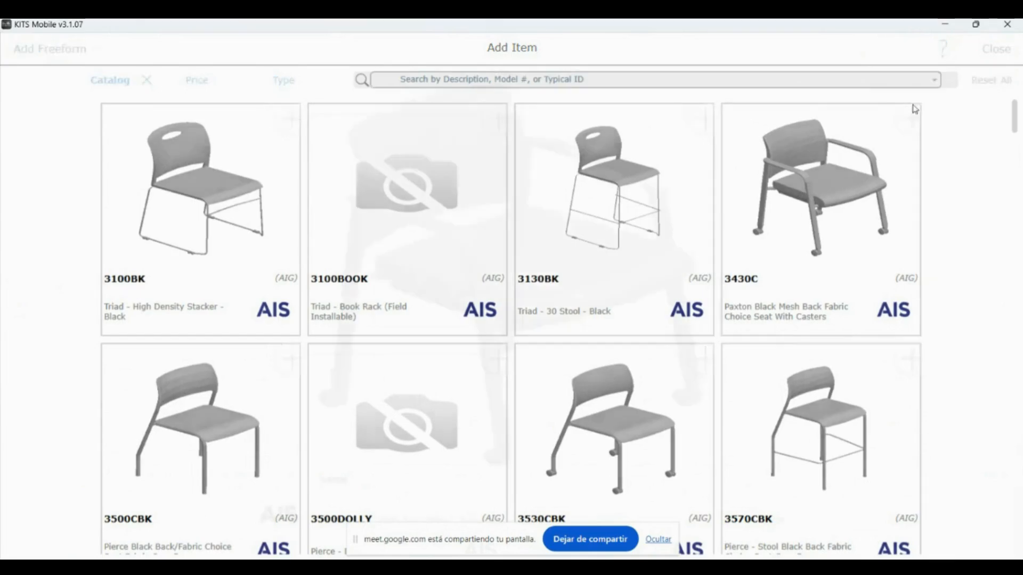
left_click(896, 53)
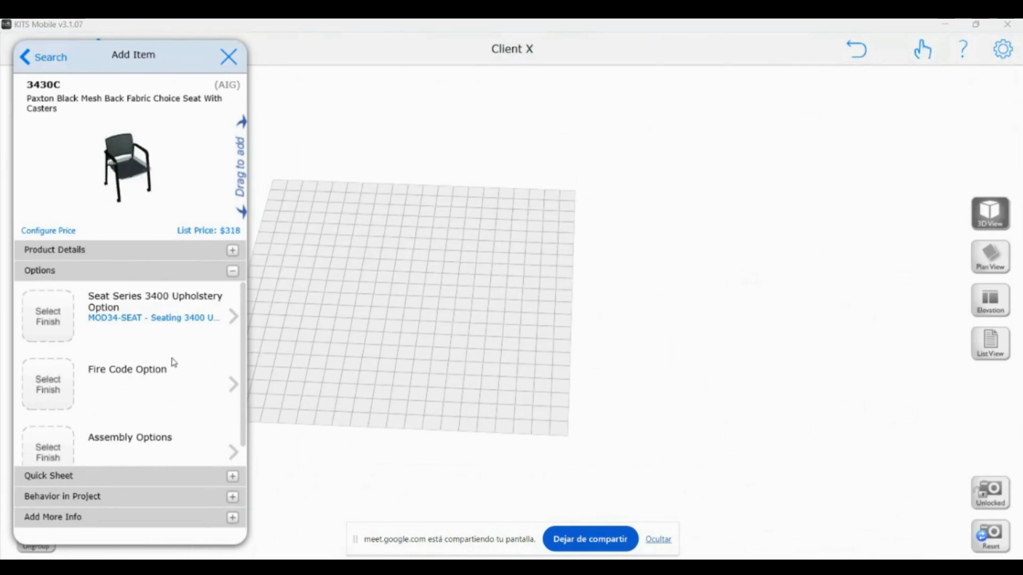
Configure the chair with Taupe seat fabric, Cal 133 fire code and knocked-down assembly
left_click(180, 322)
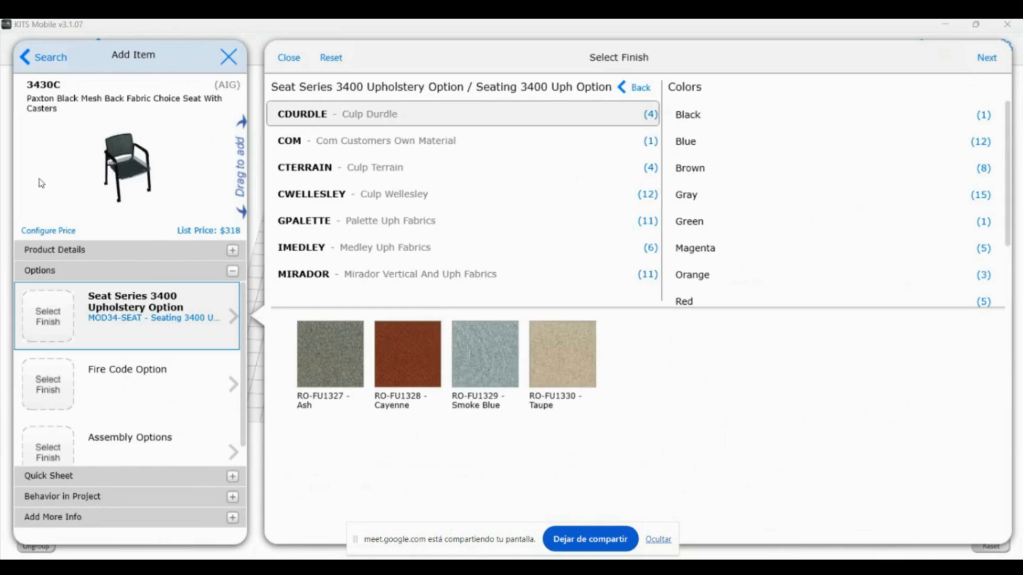
left_click(569, 369)
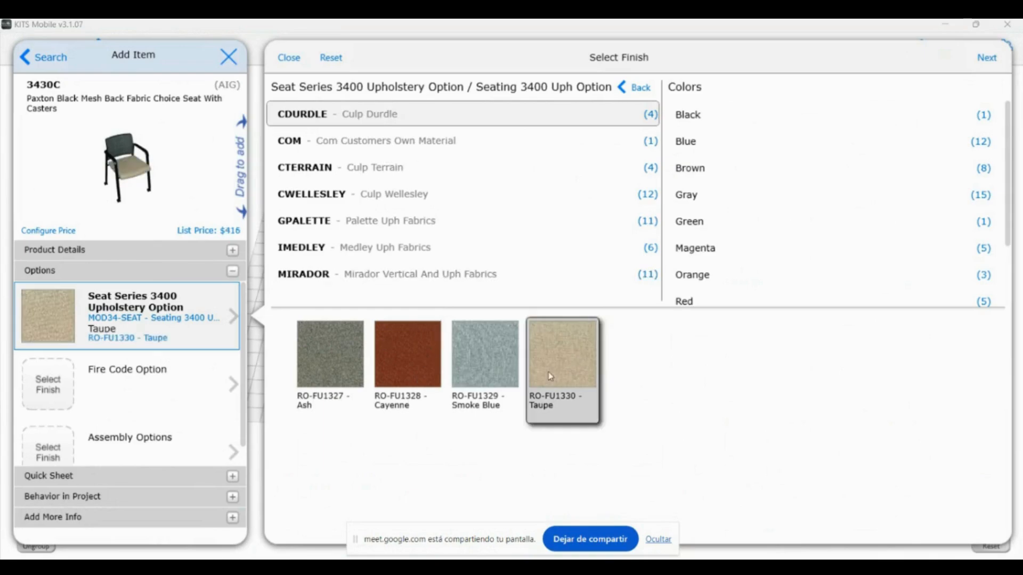
left_click(88, 392)
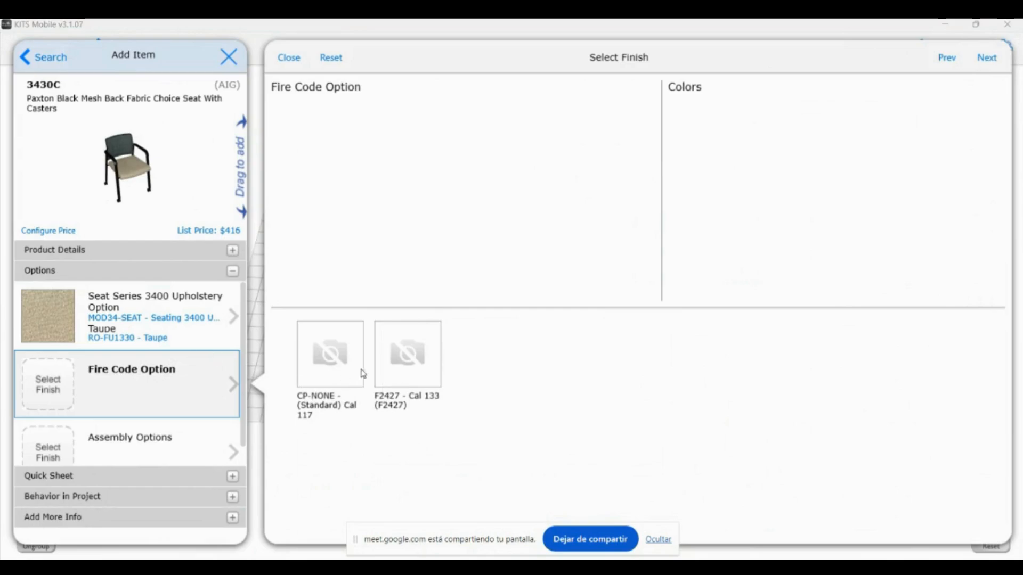
left_click(425, 368)
scroll(148, 354, "down", 1)
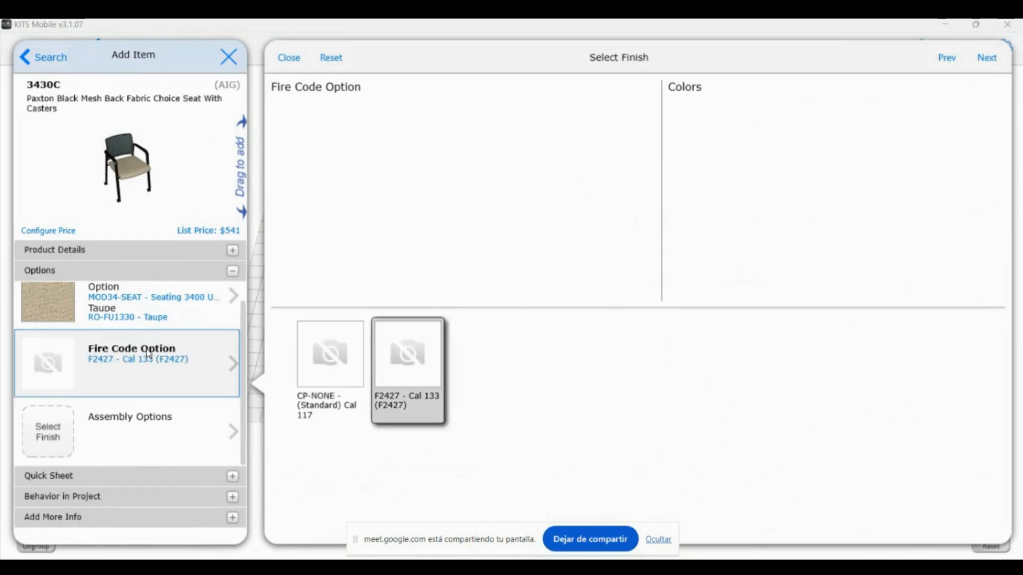
left_click(148, 437)
left_click(420, 353)
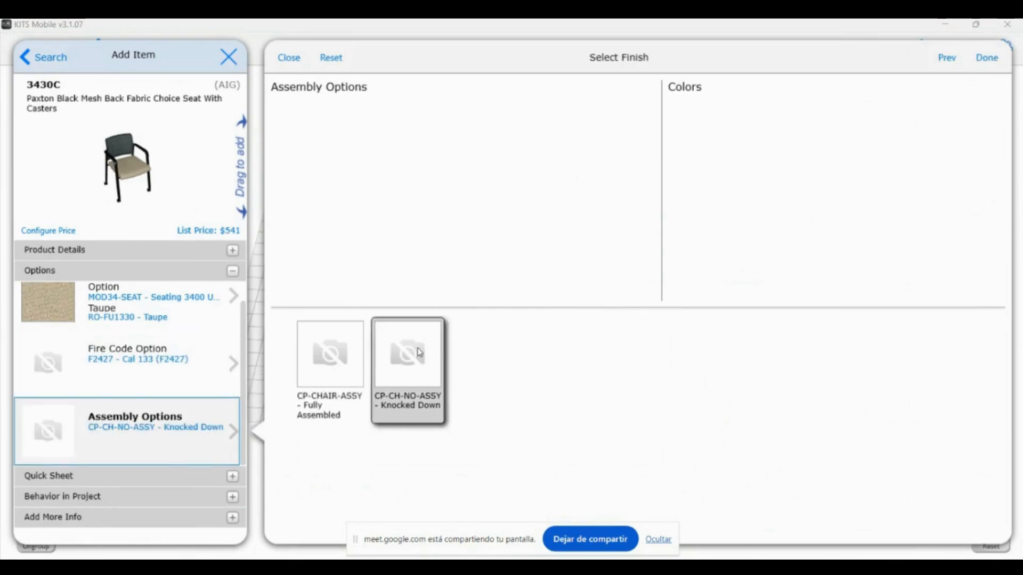
Step through the chosen options, finish, and place the $541 chair on the floor
left_click(138, 369)
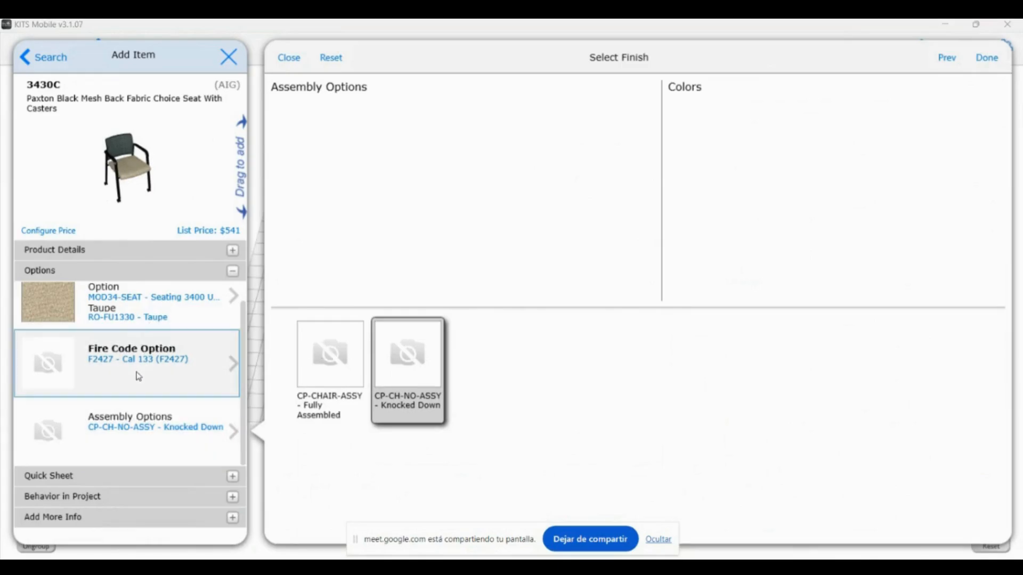
left_click(173, 306)
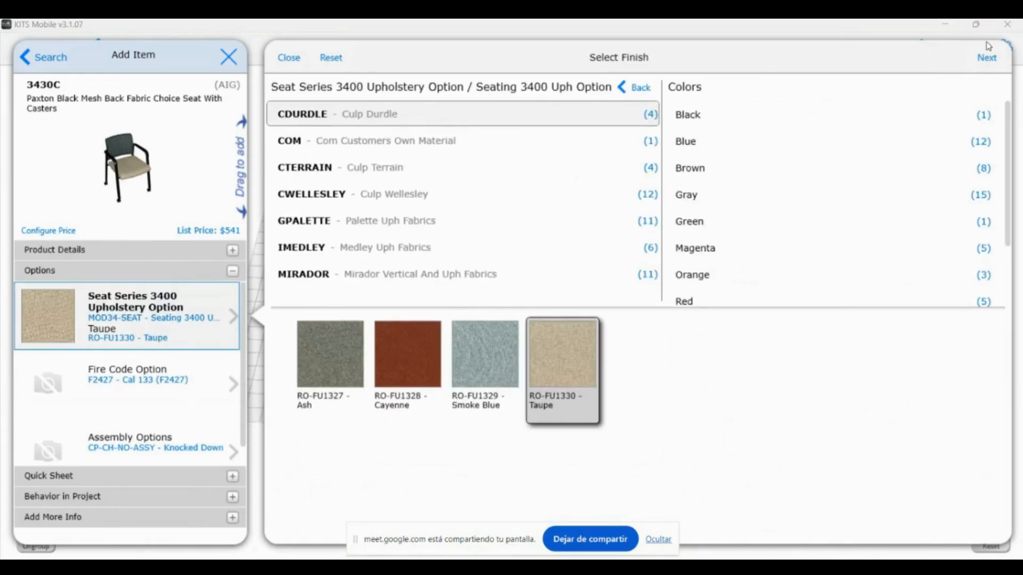
left_click(988, 57)
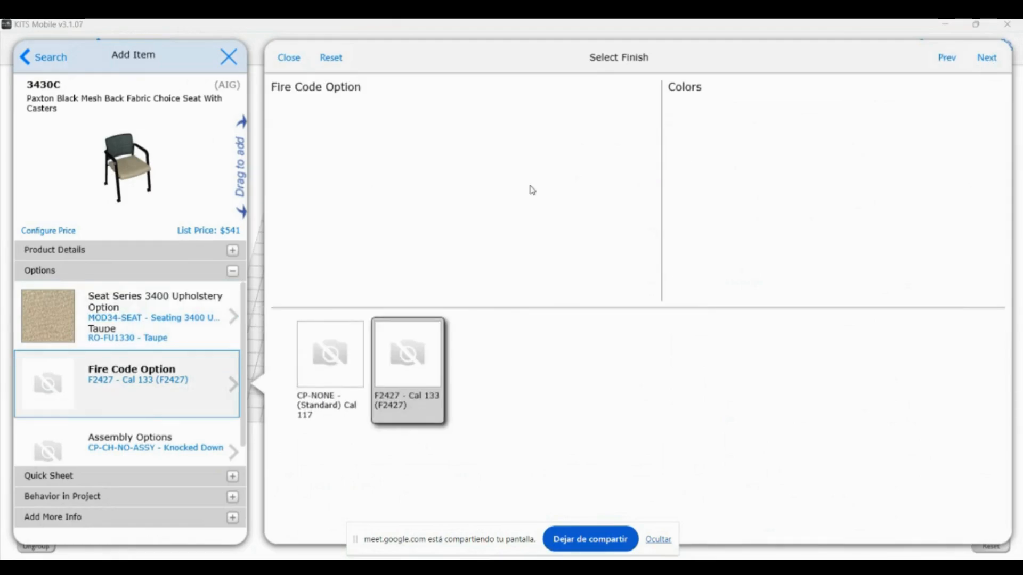
left_click(988, 59)
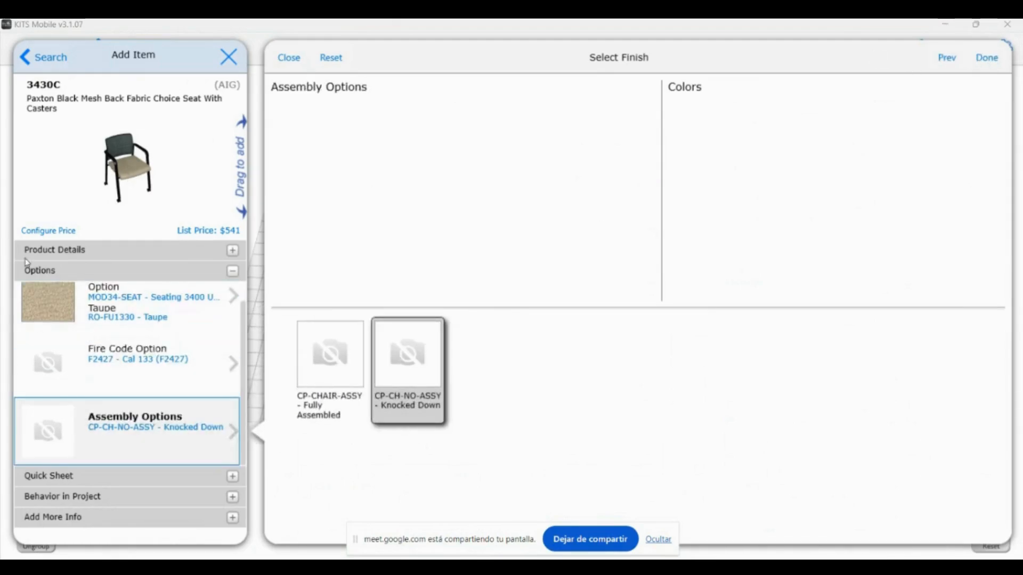
left_click(987, 58)
left_click_drag(157, 190, 397, 251)
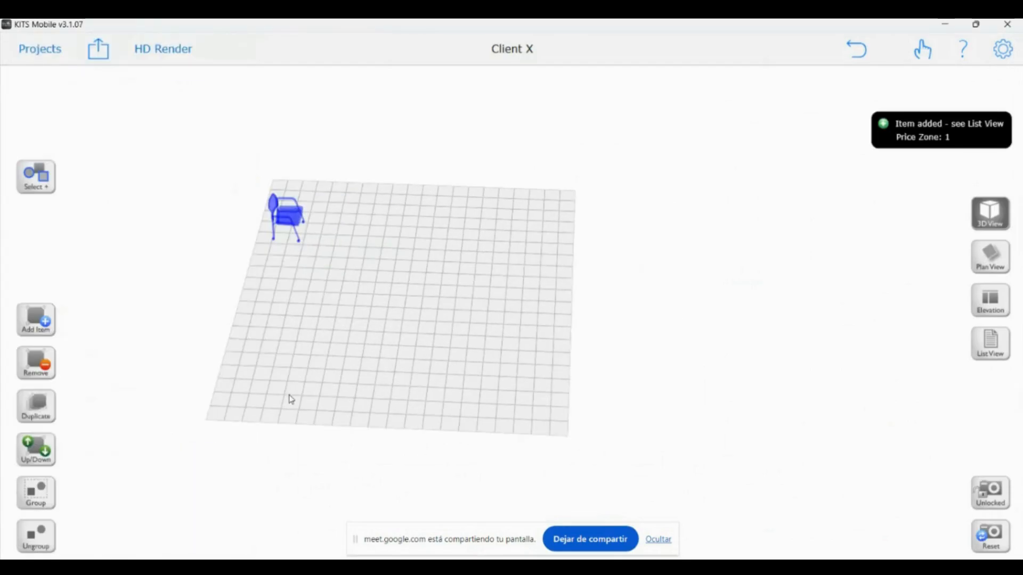
Search the catalog for 'desk' and place the 48" Pailo bench desk beside the chair
left_click(29, 329)
left_click(420, 78)
type("des")
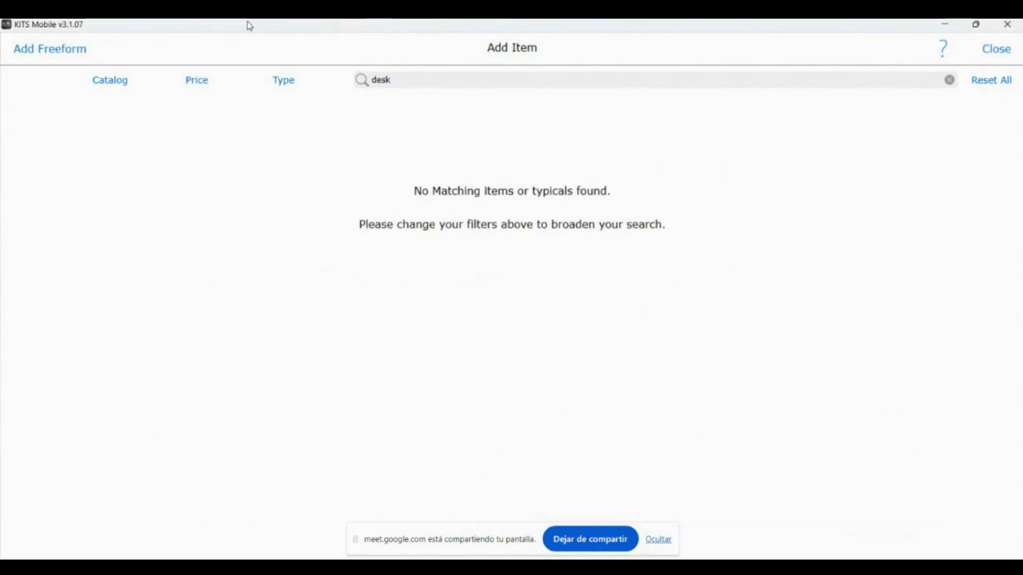
type("k")
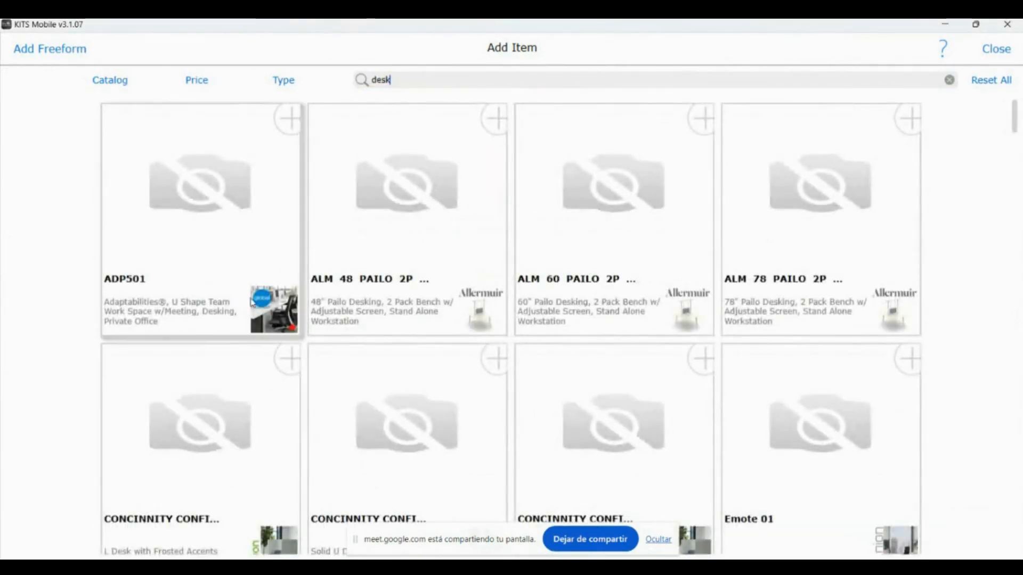
scroll(504, 293, "down", 1)
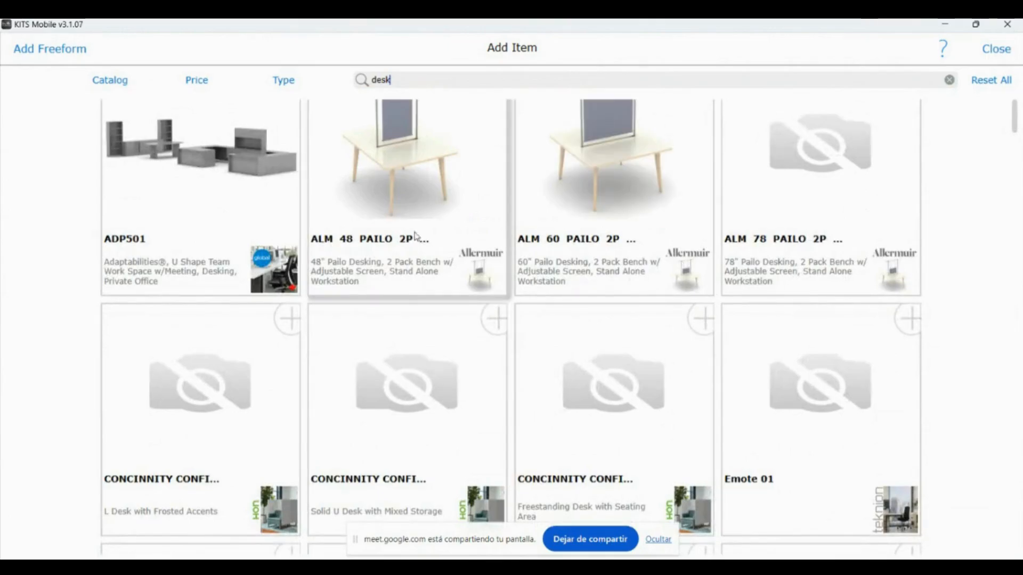
scroll(496, 235, "down", 1)
scroll(498, 250, "down", 3)
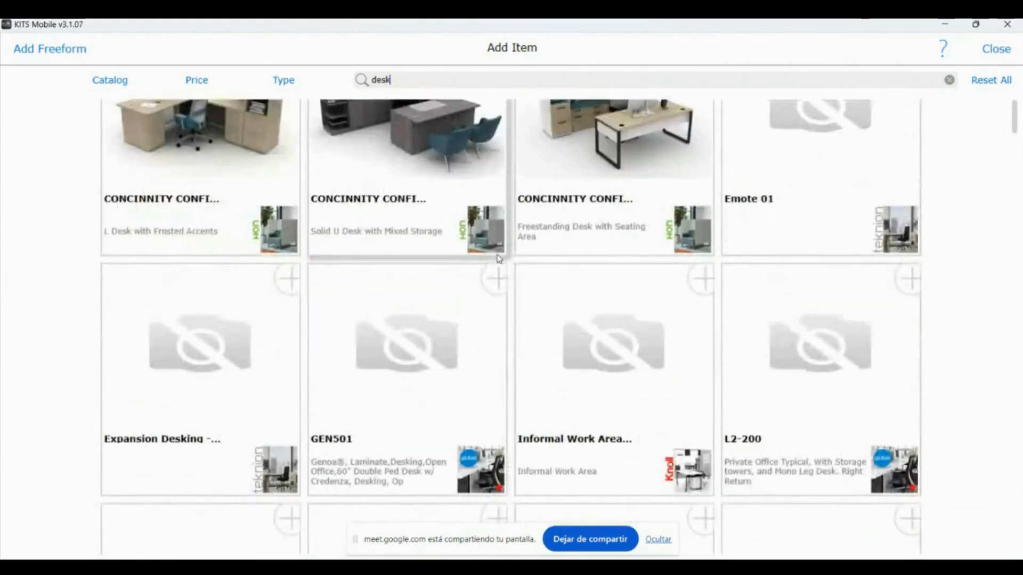
scroll(498, 258, "down", 3)
scroll(499, 259, "down", 3)
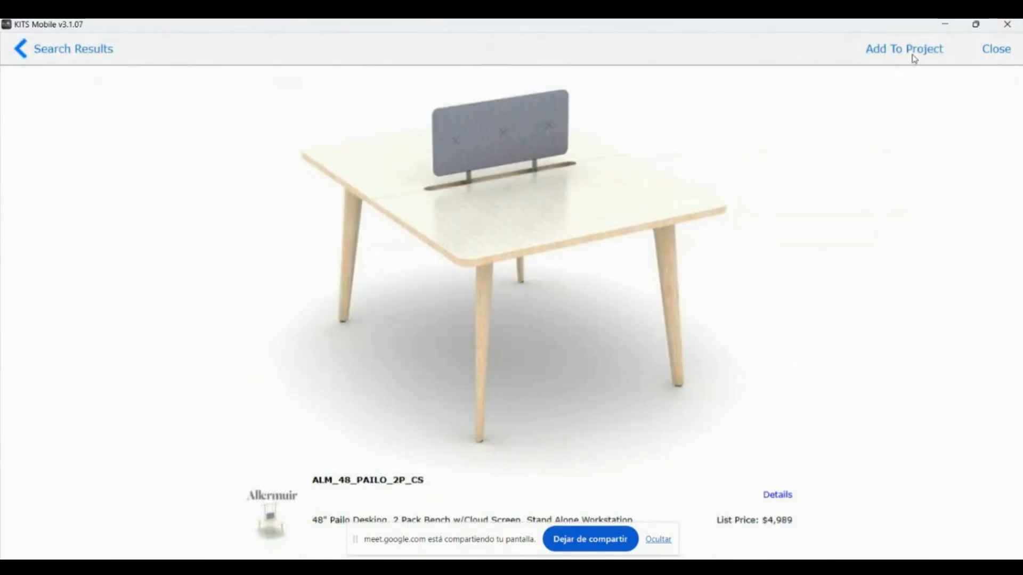
left_click(909, 48)
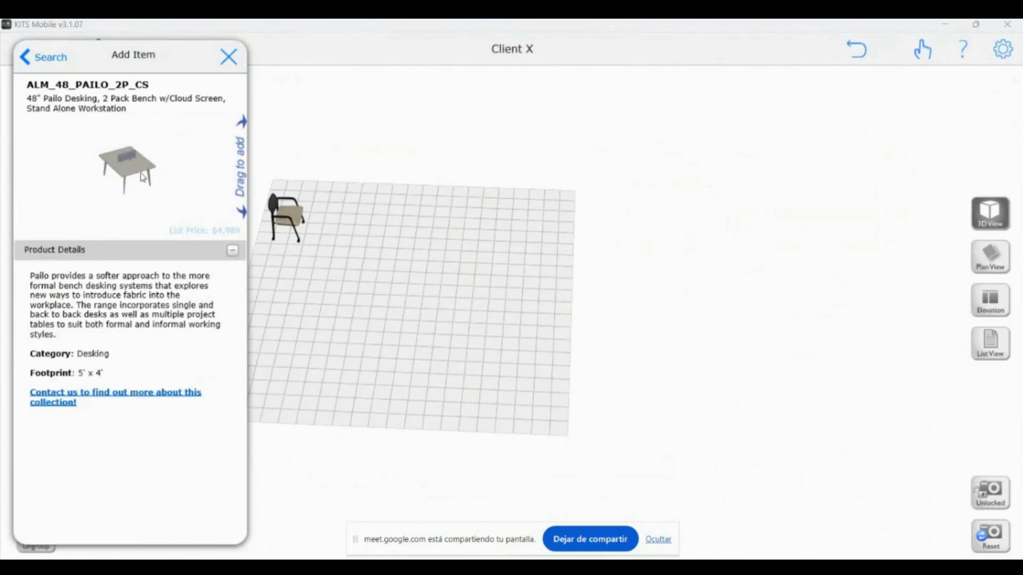
left_click_drag(129, 167, 466, 261)
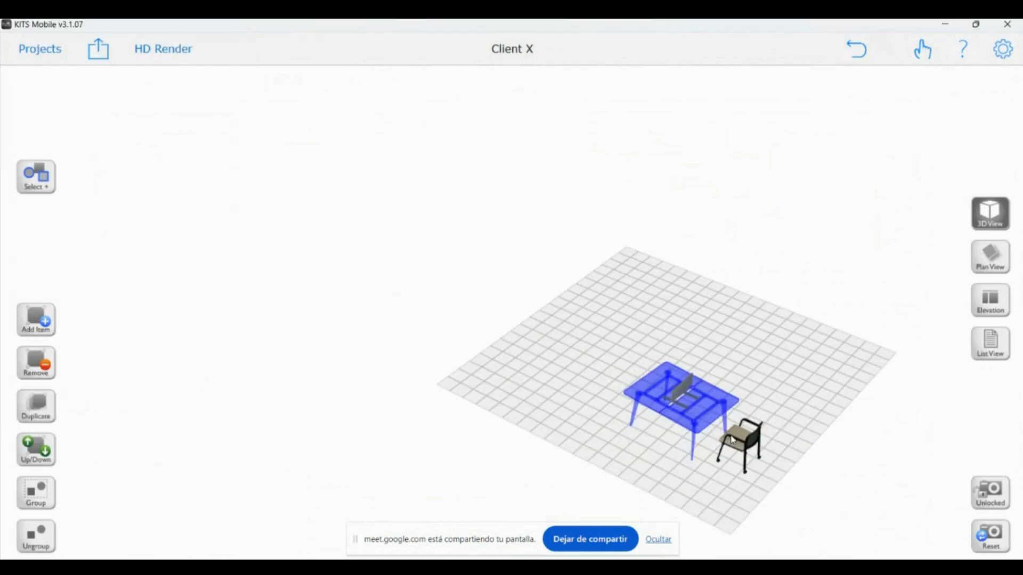
Duplicate the chair to the desk's far side, then square the desk and centre the chairs in plan view
left_click(739, 450)
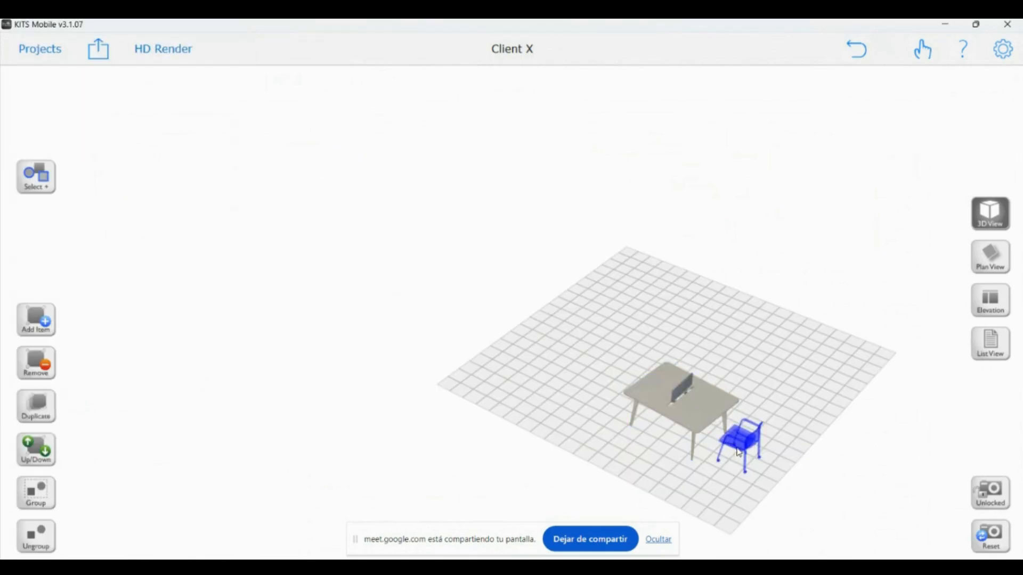
key("ctrl+d")
left_click_drag(782, 469, 834, 296)
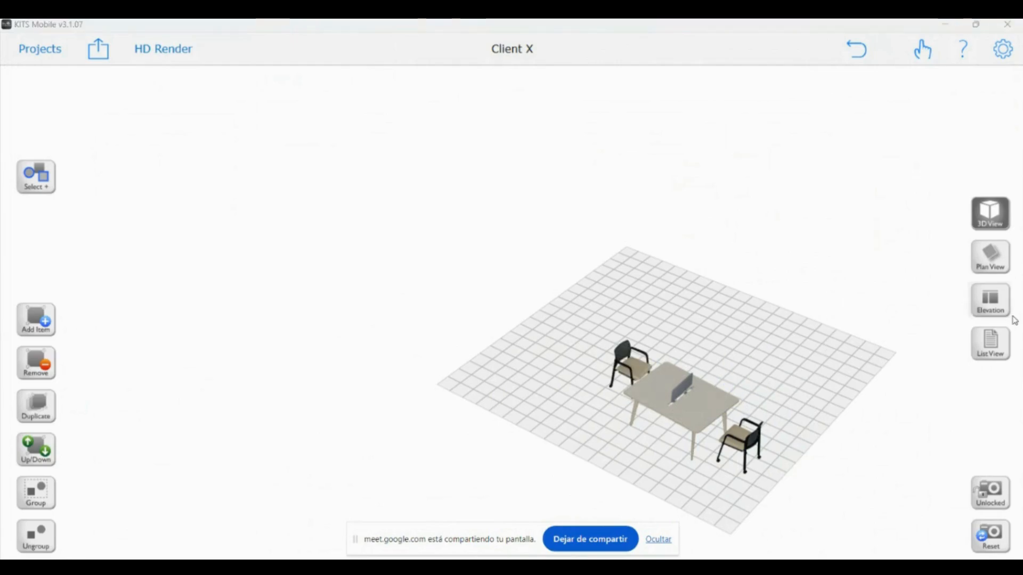
left_click(990, 257)
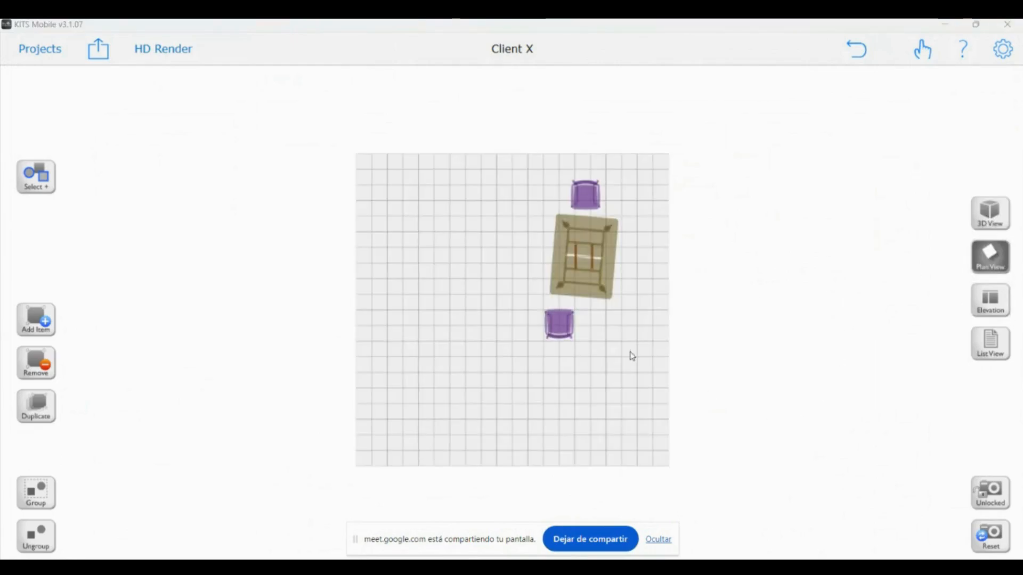
left_click(598, 293)
mouse_move(598, 293)
left_mouse_down()
mouse_move(623, 299)
mouse_move(605, 301)
left_mouse_up()
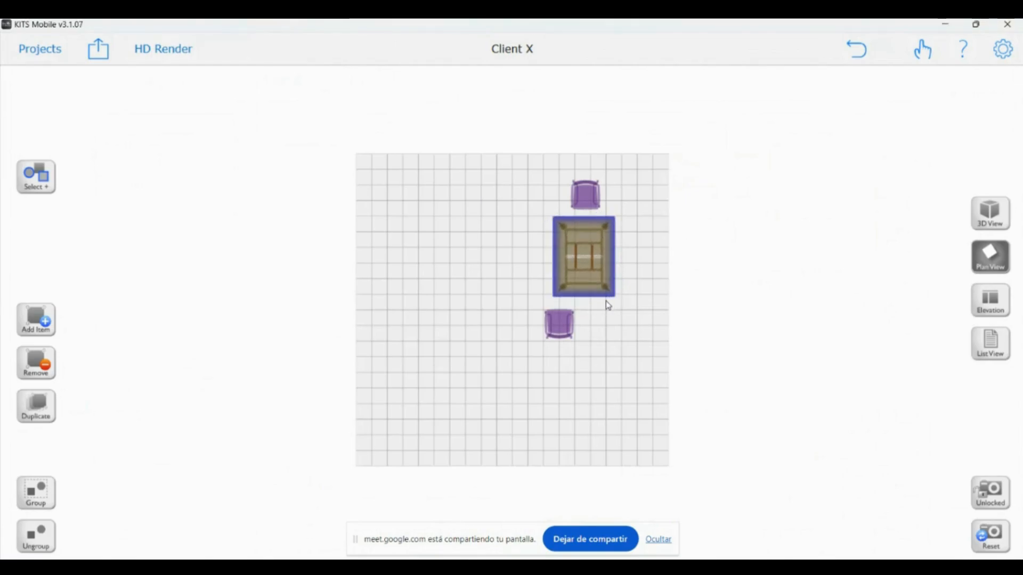
left_click(563, 329)
left_click_drag(562, 329, 584, 328)
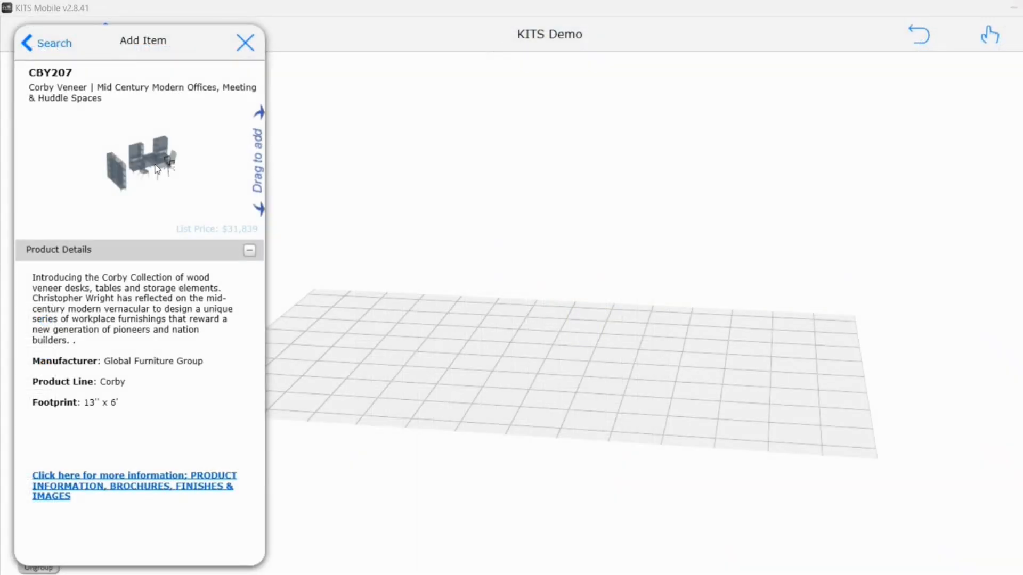
left_click_drag(159, 170, 525, 270)
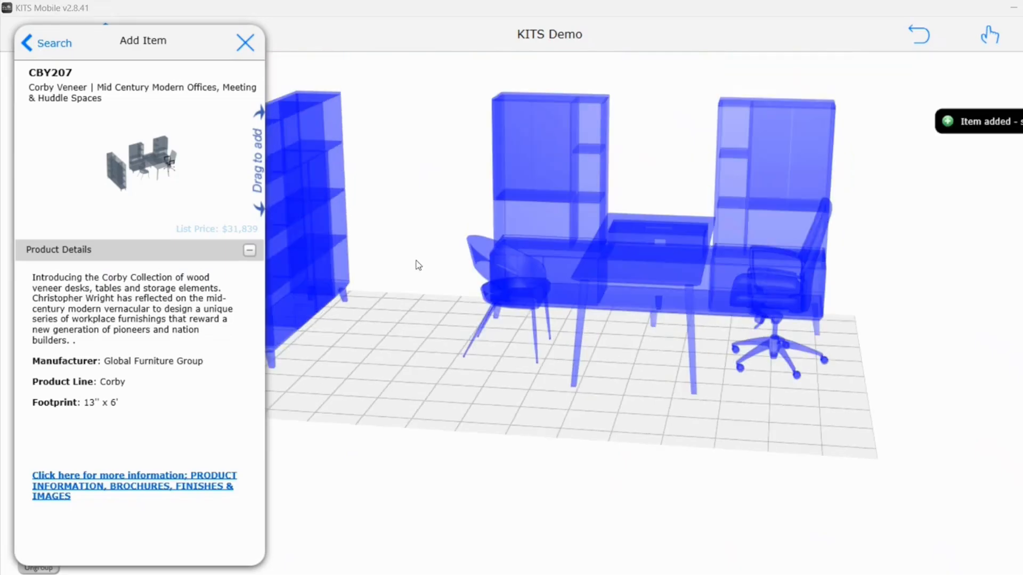
Close the Corby details, switch to plan view and move the left bookcase down the wall
left_click(245, 41)
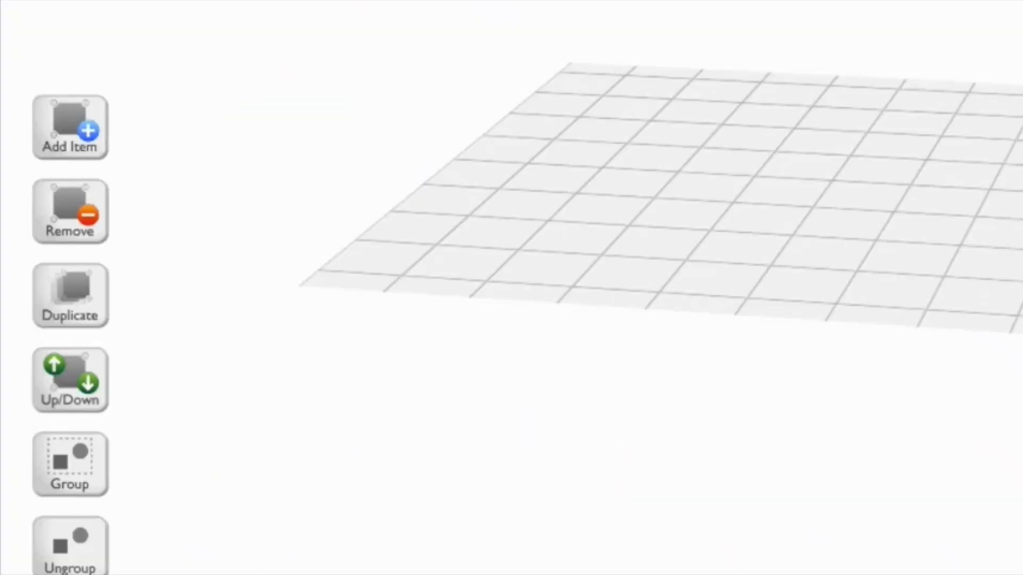
left_click(62, 139)
scroll(733, 190, "down", 2)
scroll(733, 190, "down", 3)
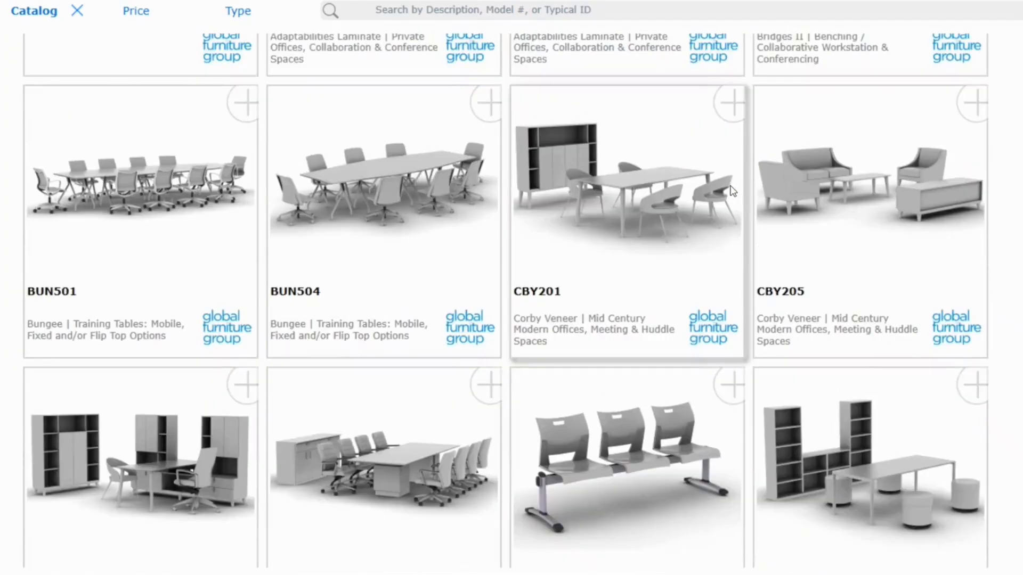
scroll(733, 191, "down", 2)
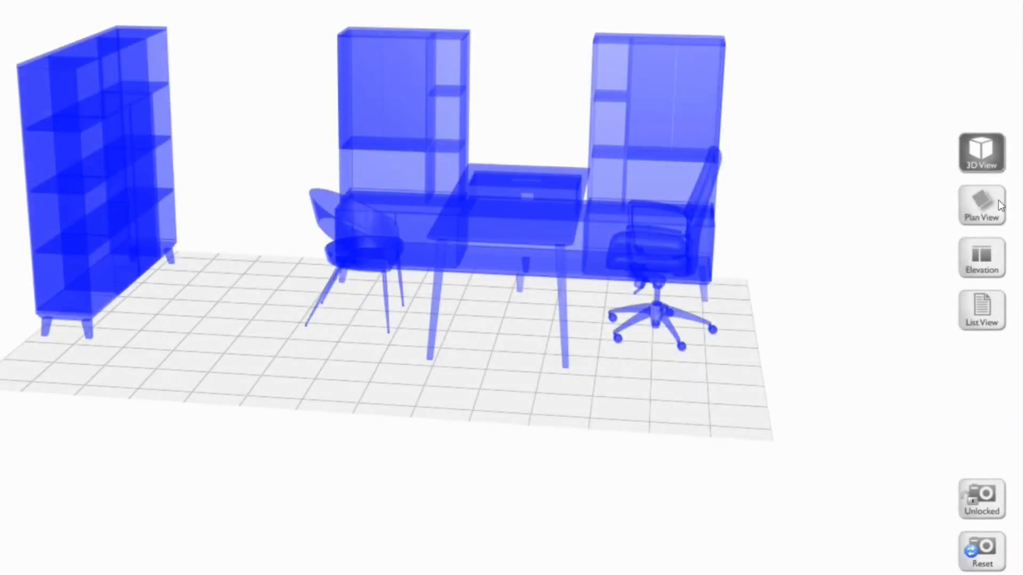
left_click(982, 205)
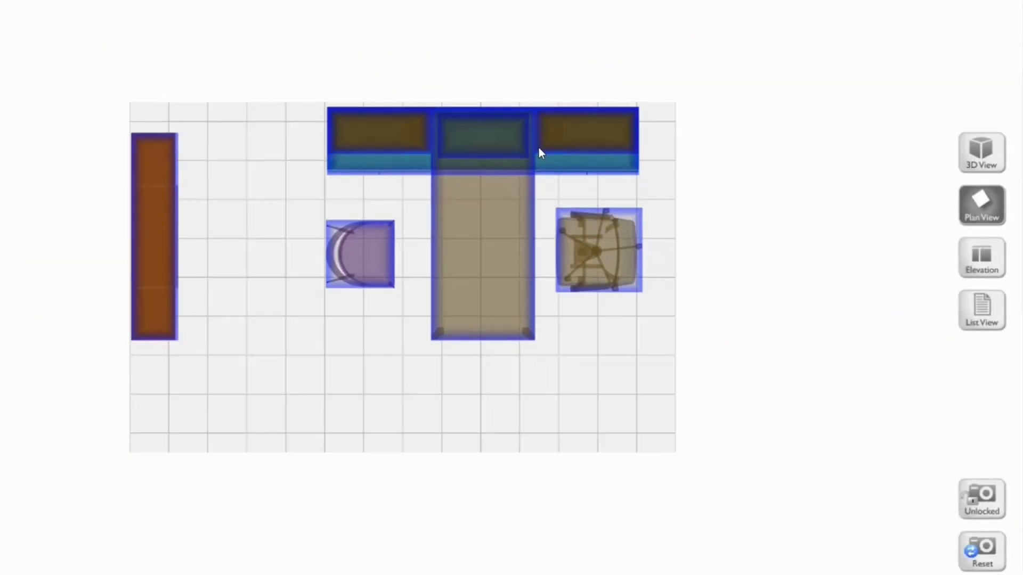
left_click_drag(160, 201, 158, 233)
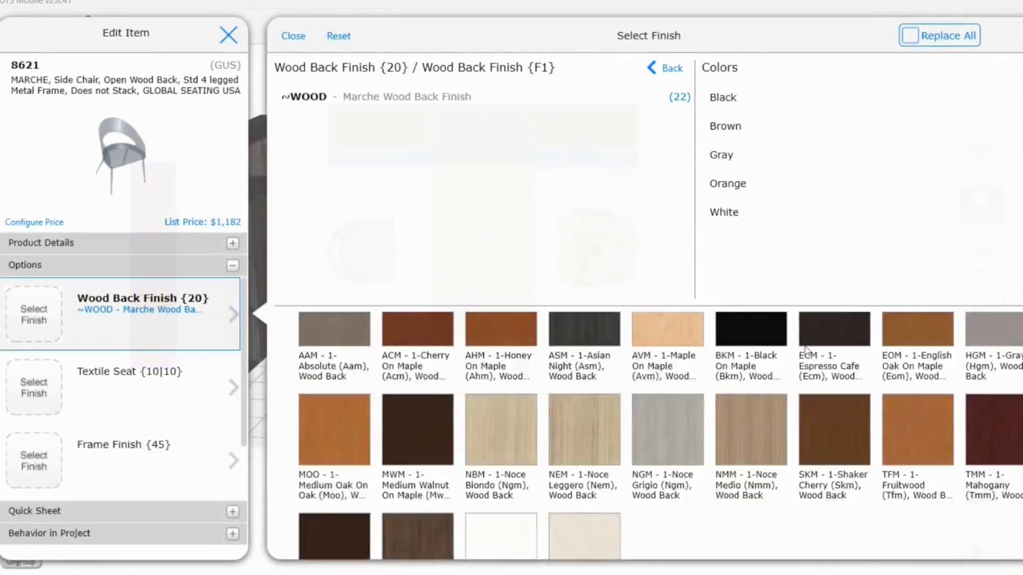
scroll(801, 351, "down", 2)
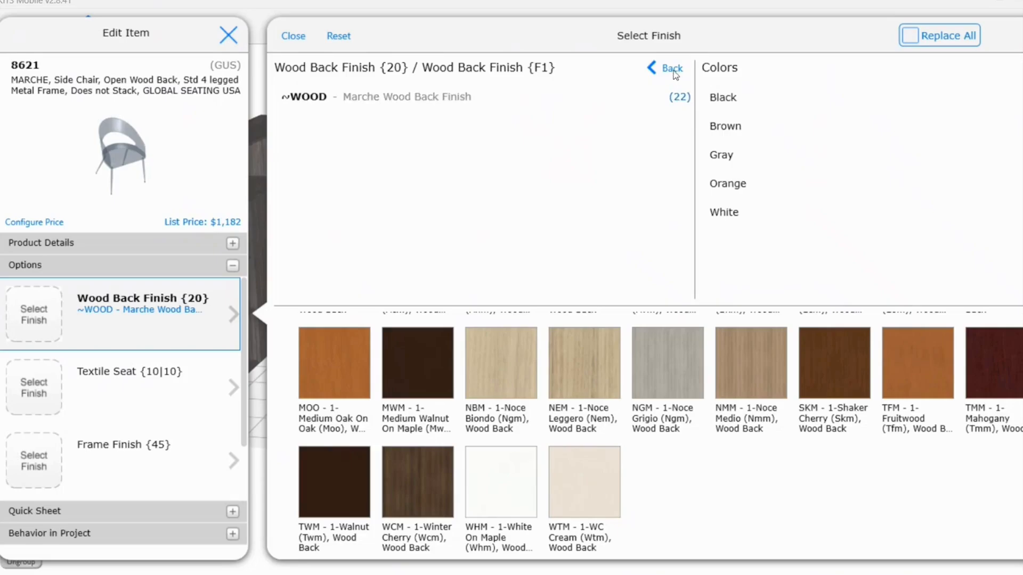
Give the Marche chair a White On Maple back, Grade 01 Urban White Sand seat and black frame
left_click(646, 91)
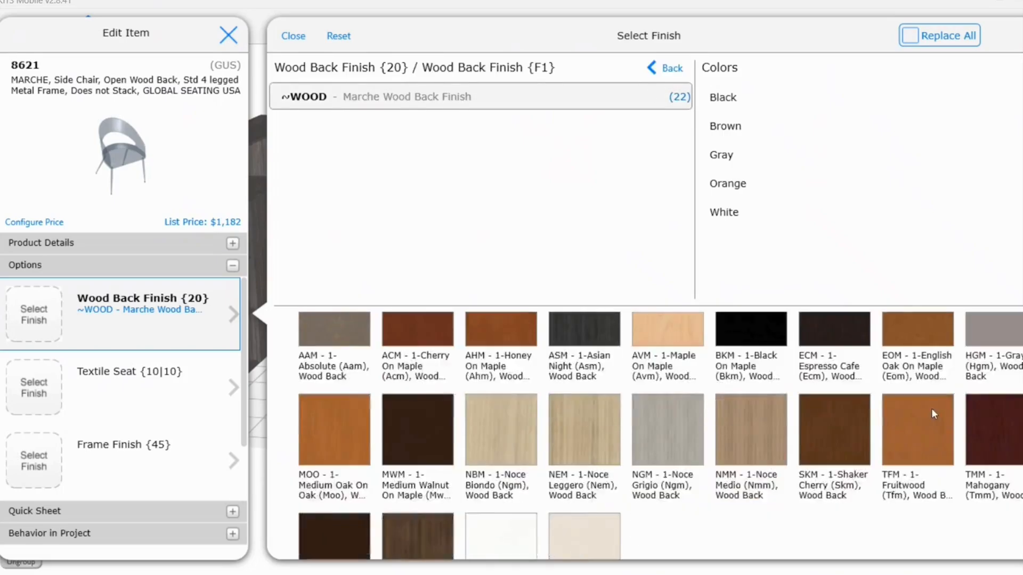
scroll(931, 408, "down", 2)
left_click(504, 482)
left_click(418, 99)
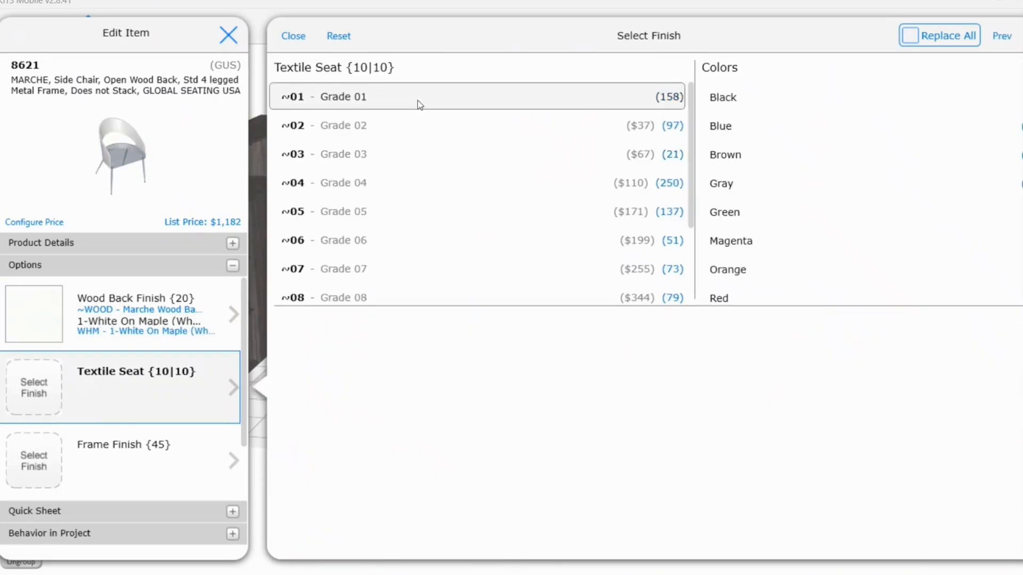
scroll(402, 240, "down", 3)
left_click(386, 241)
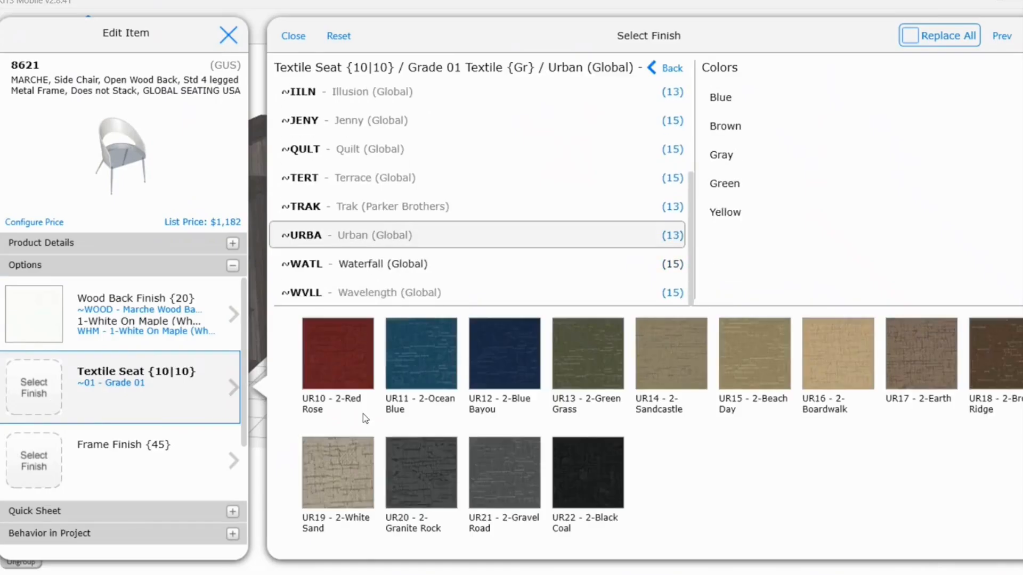
left_click(333, 492)
left_click(158, 465)
left_click(517, 356)
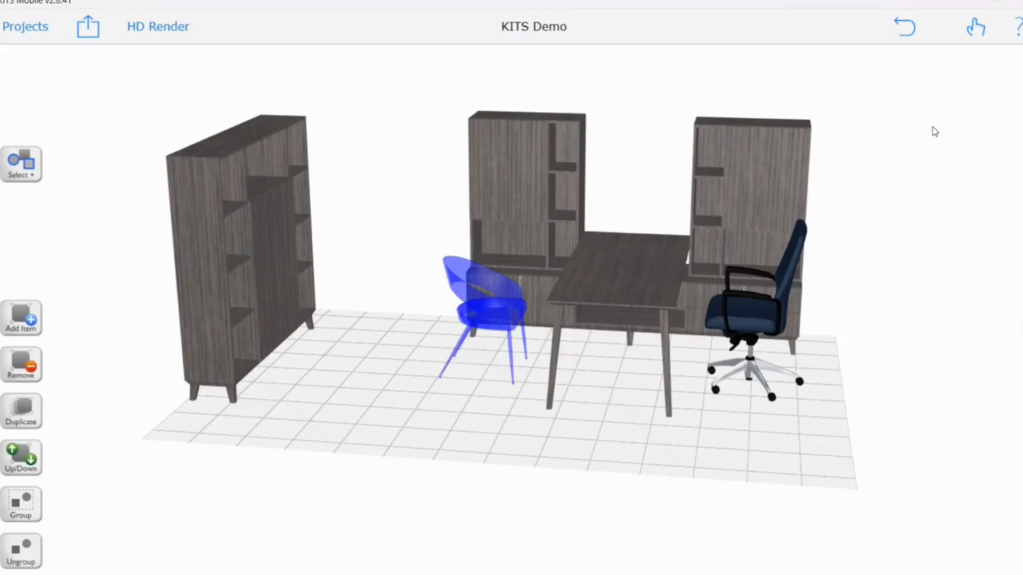
left_click(935, 131)
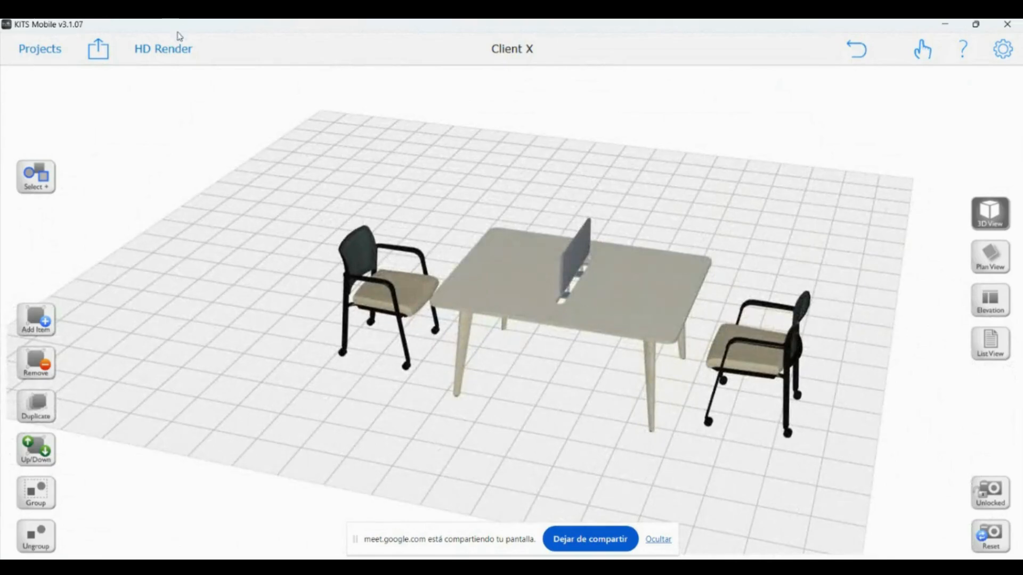
left_click(172, 49)
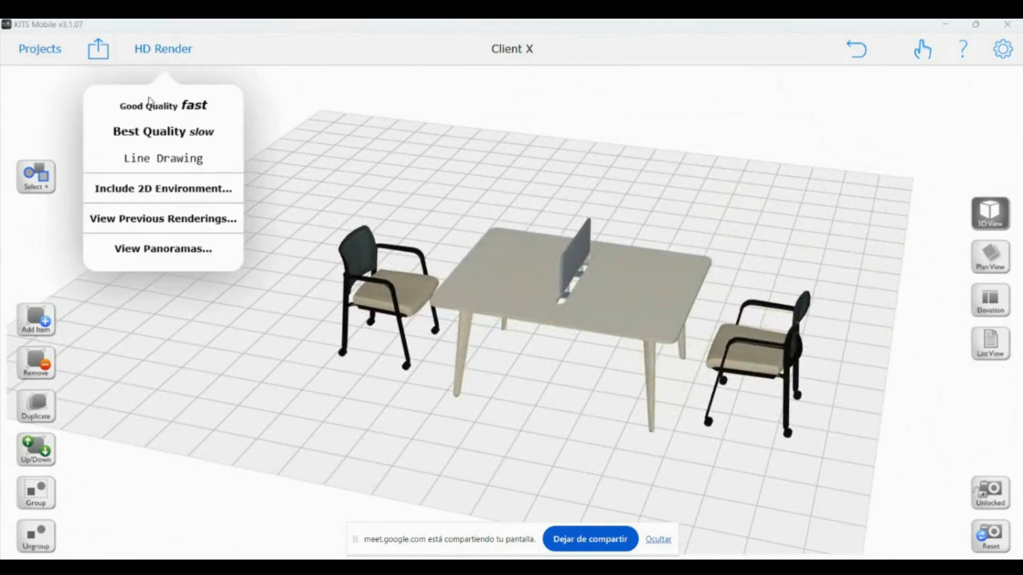
Render the room at best quality and zoom in and out on the result
left_click(158, 133)
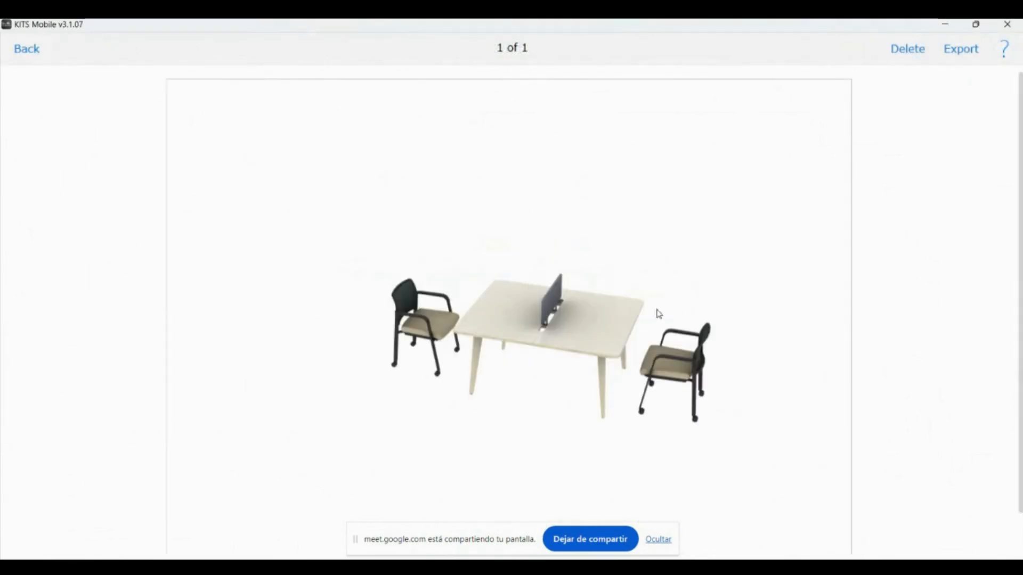
scroll(605, 386, "up", 7)
scroll(513, 340, "down", 6)
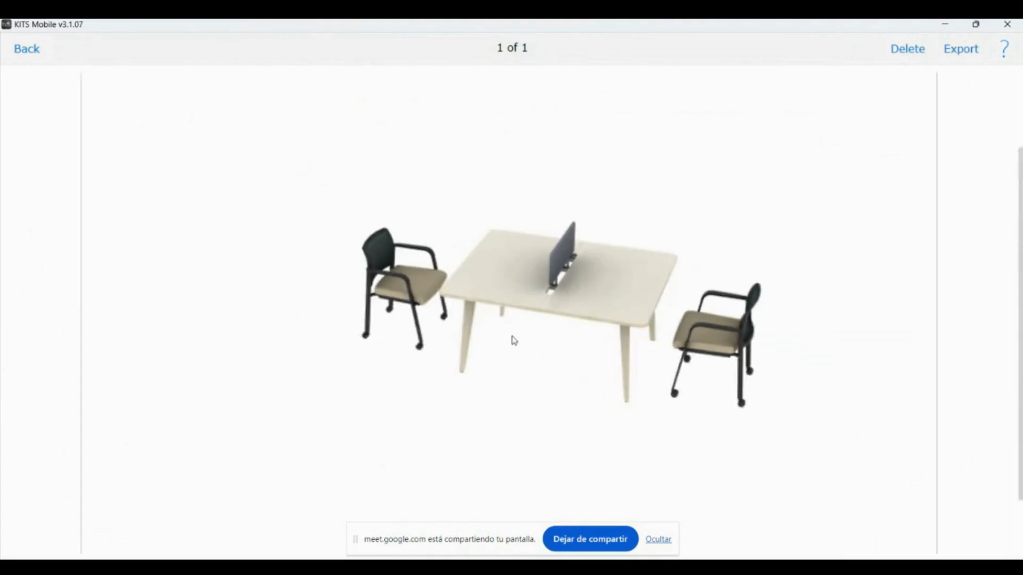
scroll(515, 340, "down", 2)
left_click(24, 52)
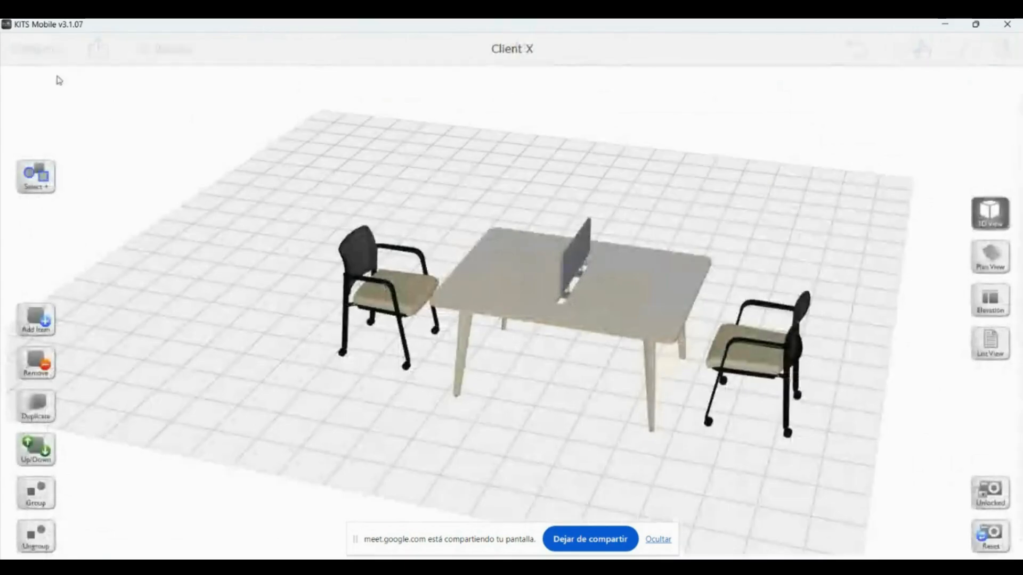
Orbit the scene to a new angle and render it again at best quality
left_click_drag(801, 468, 292, 482)
left_click(166, 49)
left_click(169, 133)
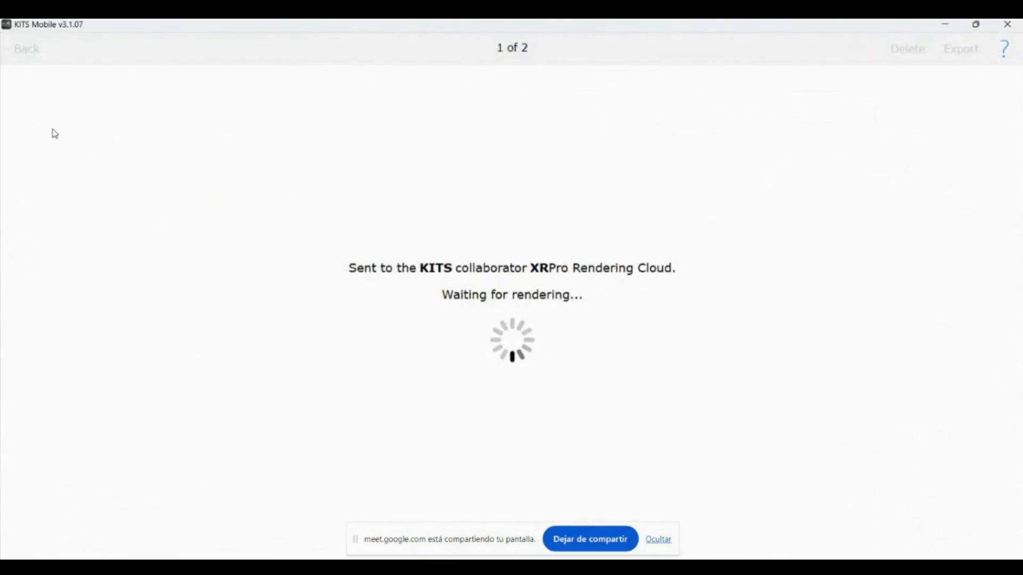
scroll(357, 278, "up", 5)
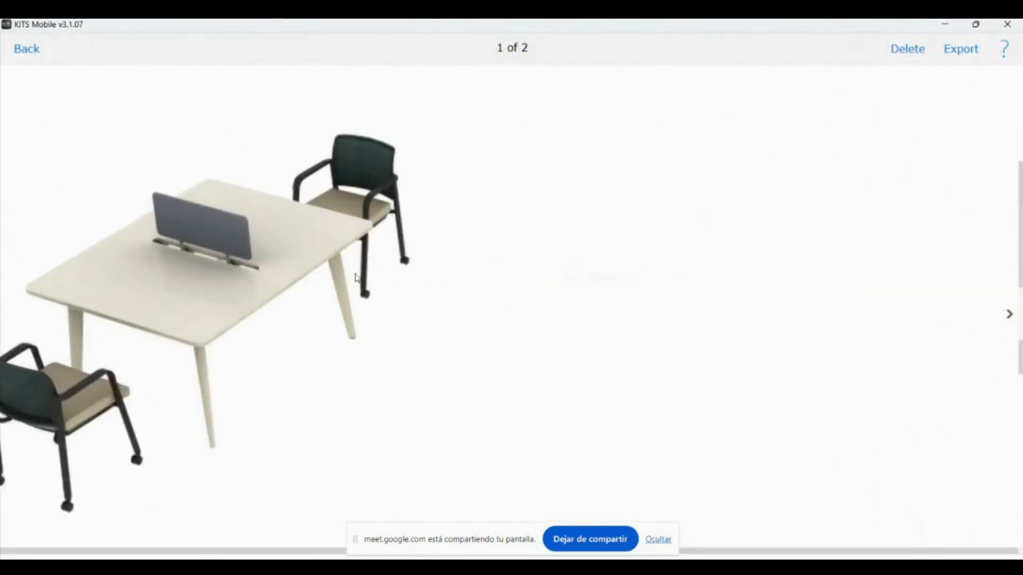
scroll(357, 278, "down", 5)
Switch the Paxton chairs' seat upholstery from Taupe to Cayenne and view them from the front
left_click(27, 52)
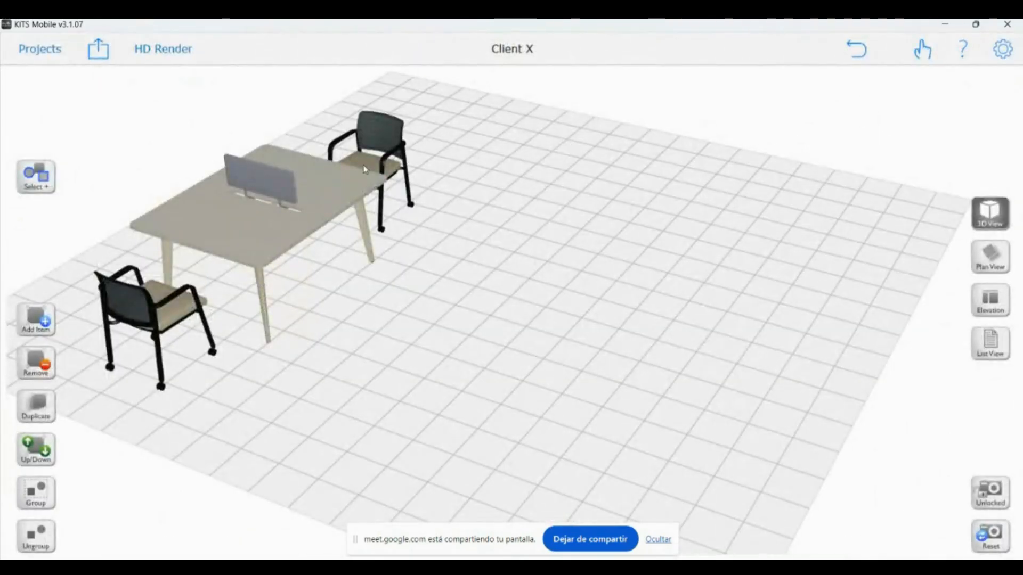
left_click(365, 170)
left_click(154, 314)
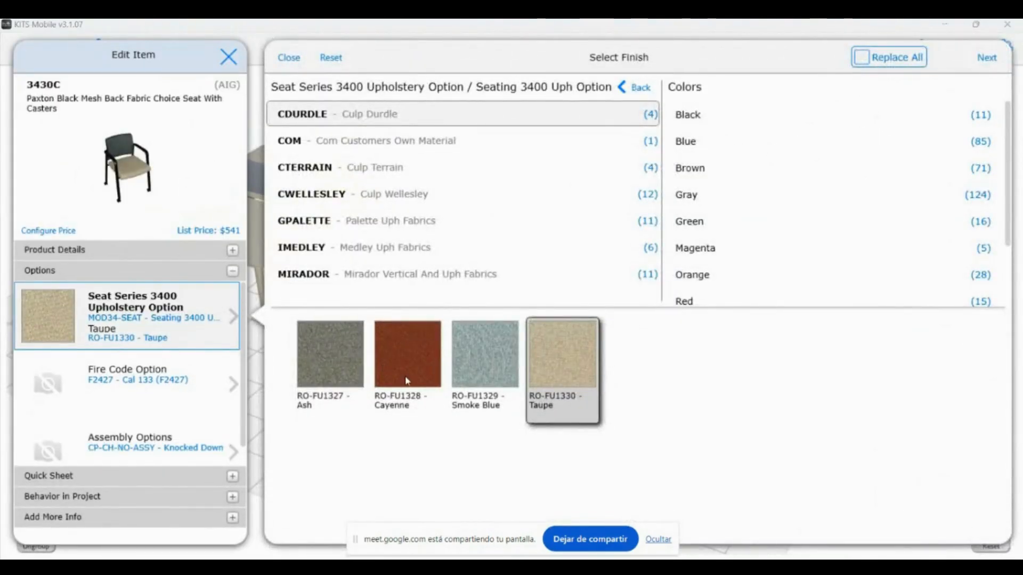
left_click(384, 367)
left_click(986, 58)
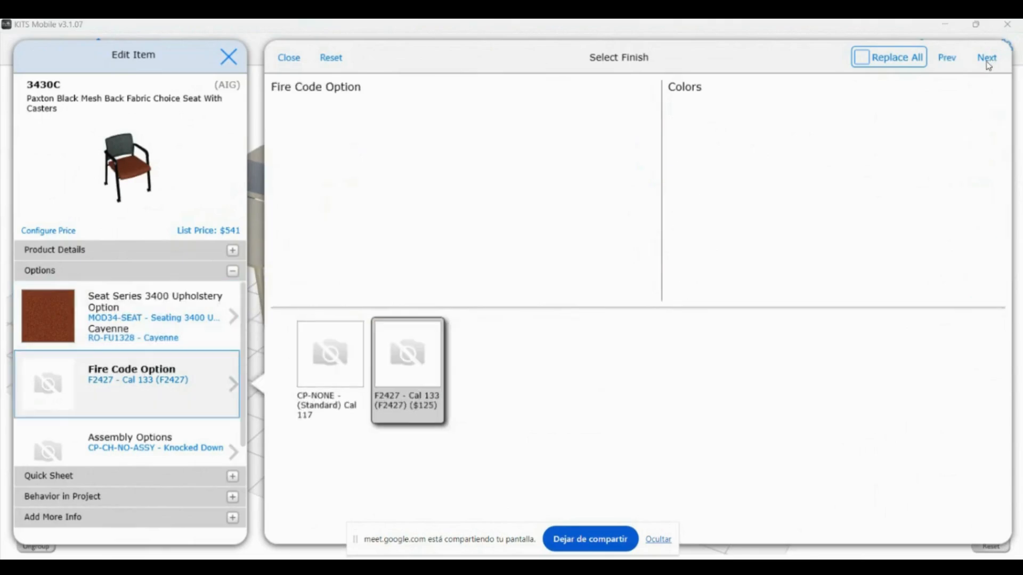
left_click(986, 58)
left_click(459, 318)
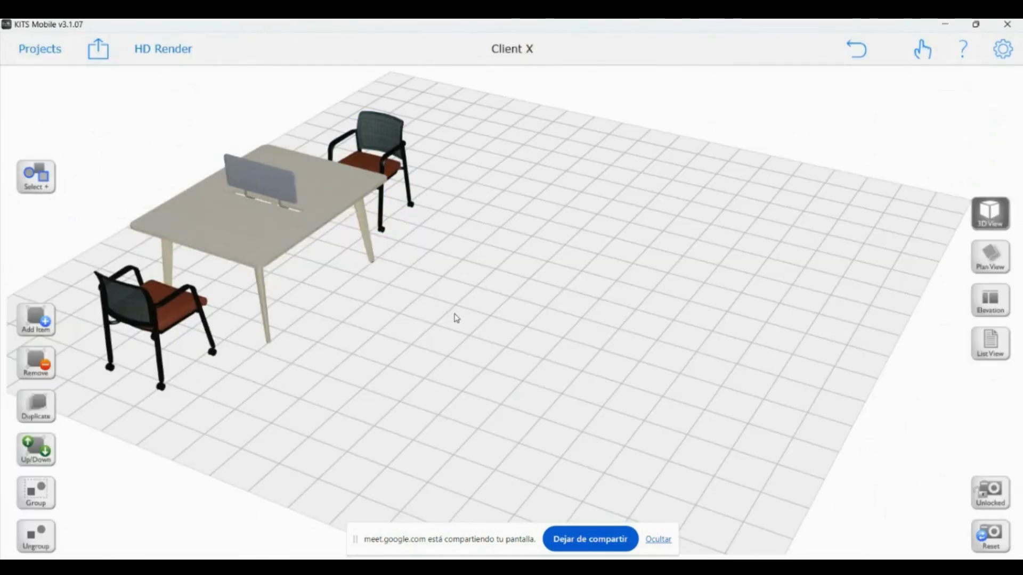
left_click_drag(274, 360, 782, 349)
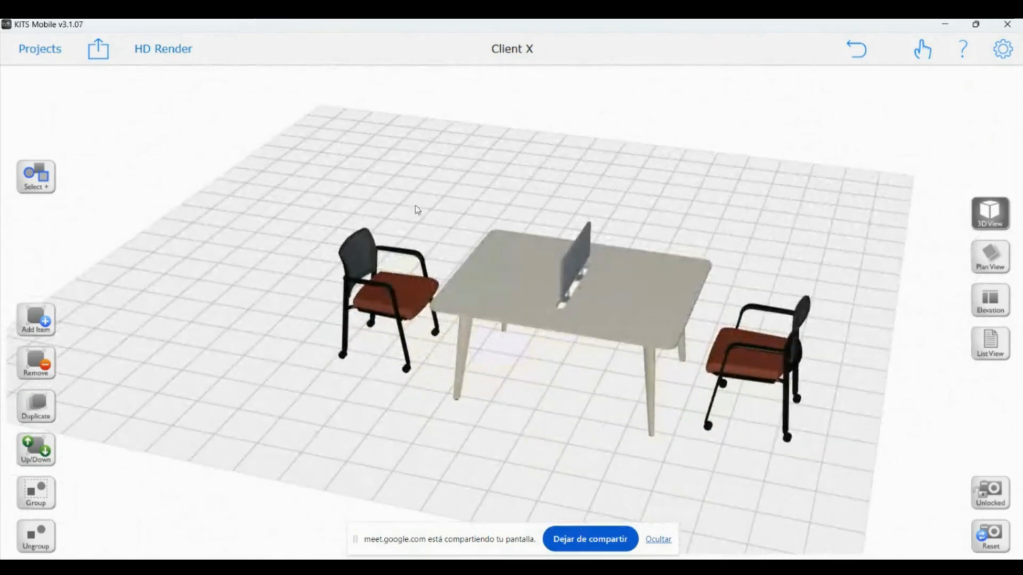
Render the desk with the red Cayenne-seated chairs at best quality
left_click(148, 53)
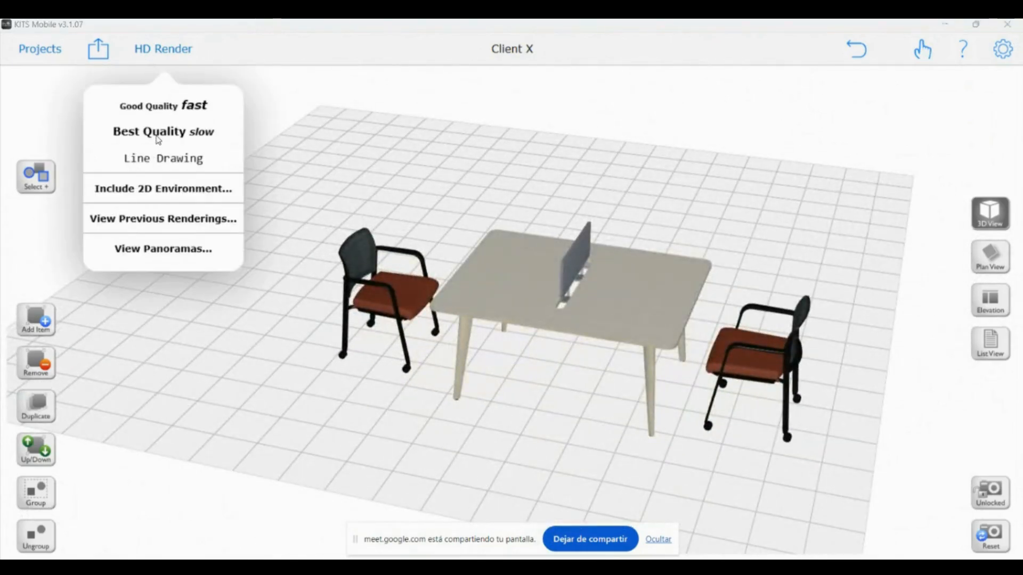
left_click(158, 133)
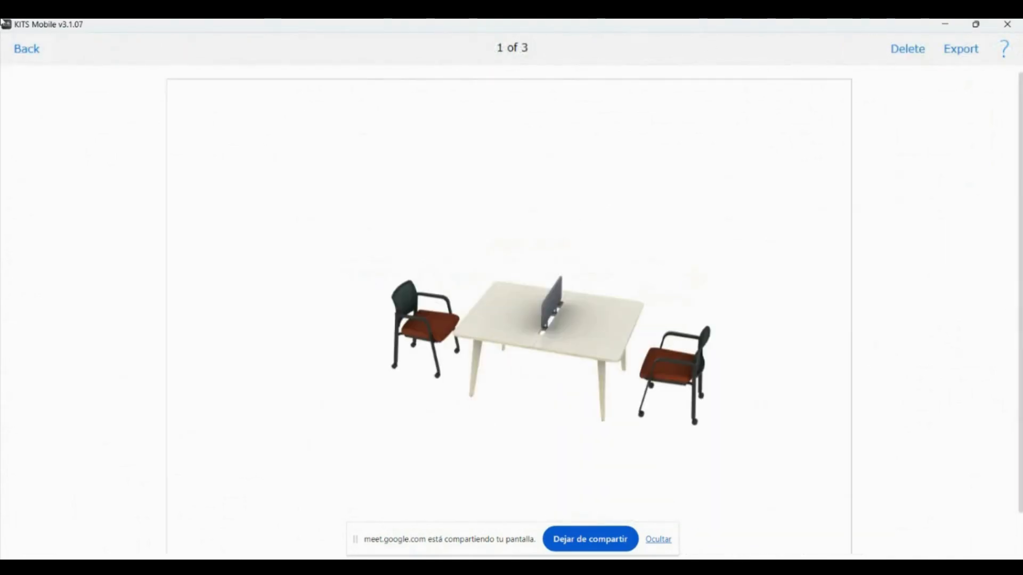
left_click(31, 48)
Look through the three previous renderings, then return to the Client X design
left_click(130, 45)
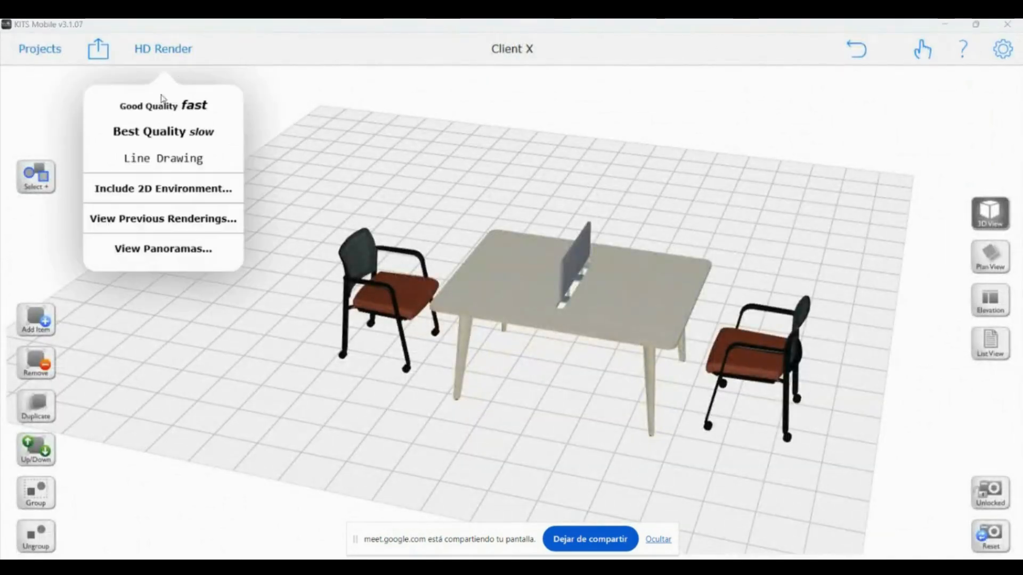
left_click(185, 219)
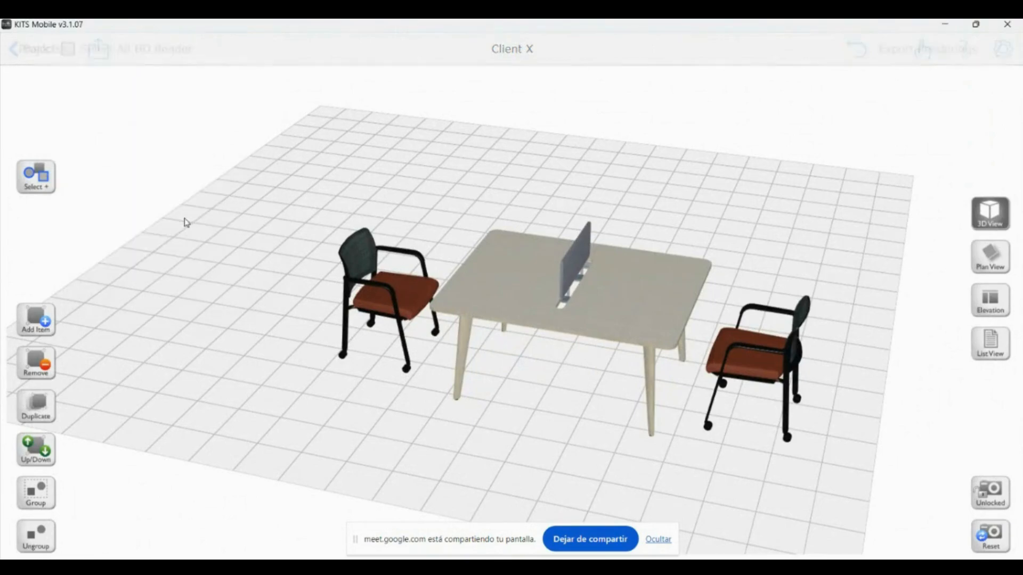
left_click(140, 136)
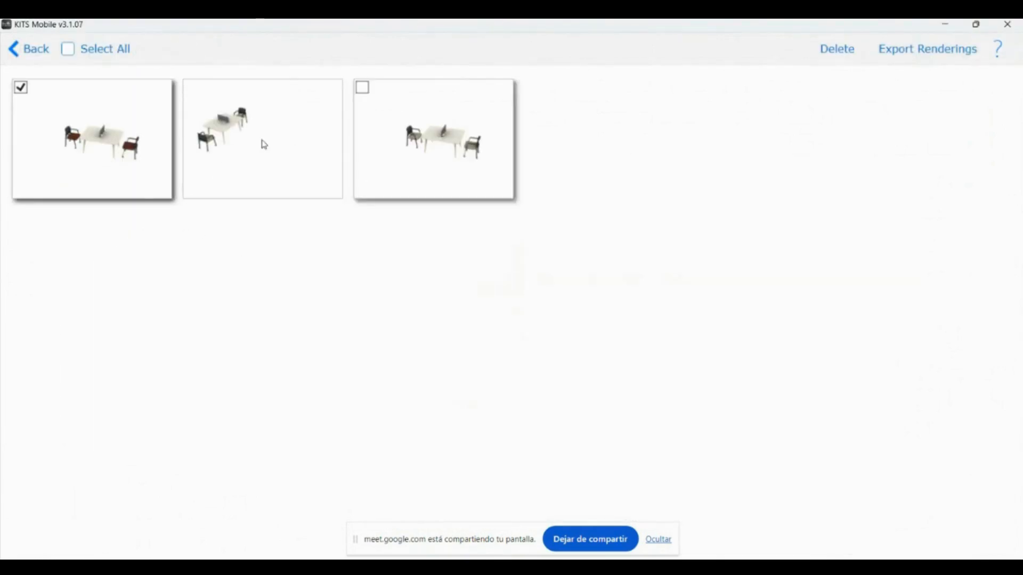
left_click(215, 103)
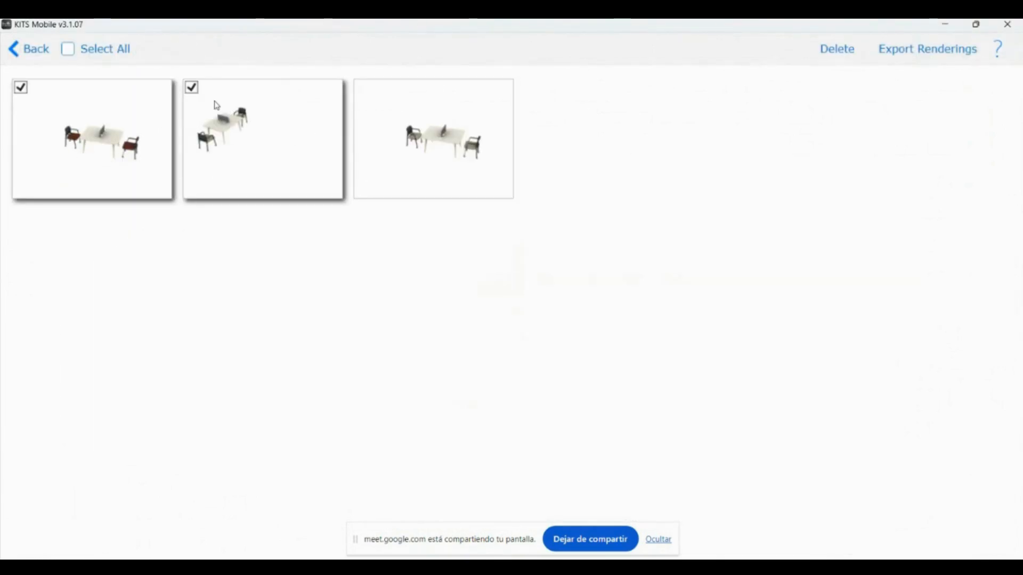
left_click(424, 140)
left_click(36, 49)
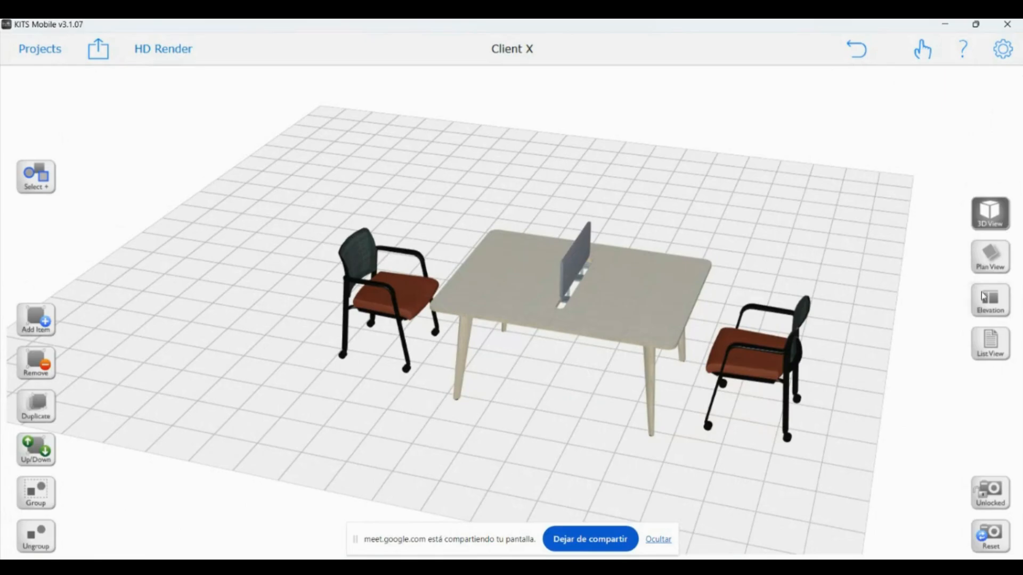
In List View, select the 3430C chair line and open its price configuration
left_click(990, 343)
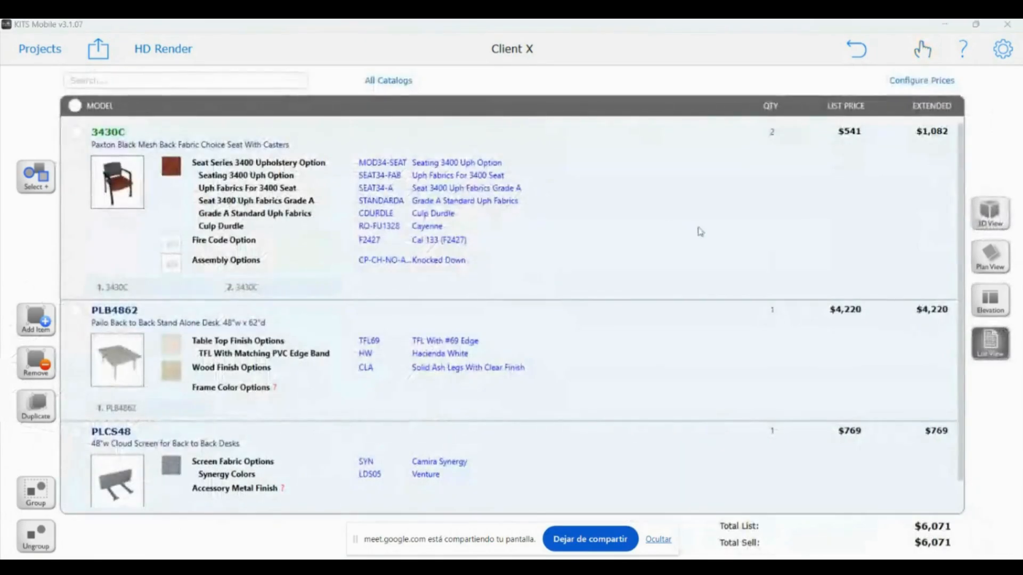
left_click(915, 81)
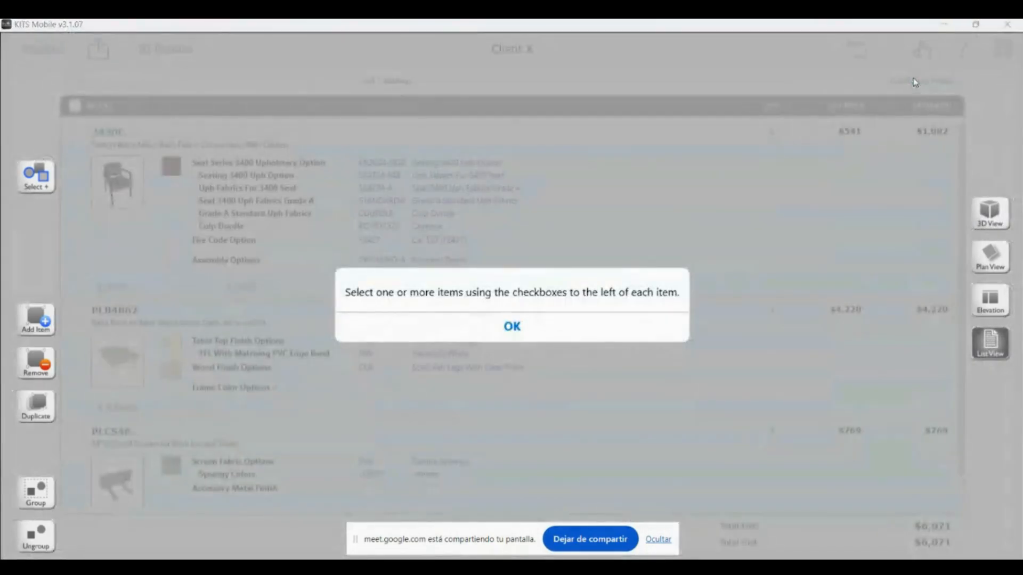
left_click(520, 336)
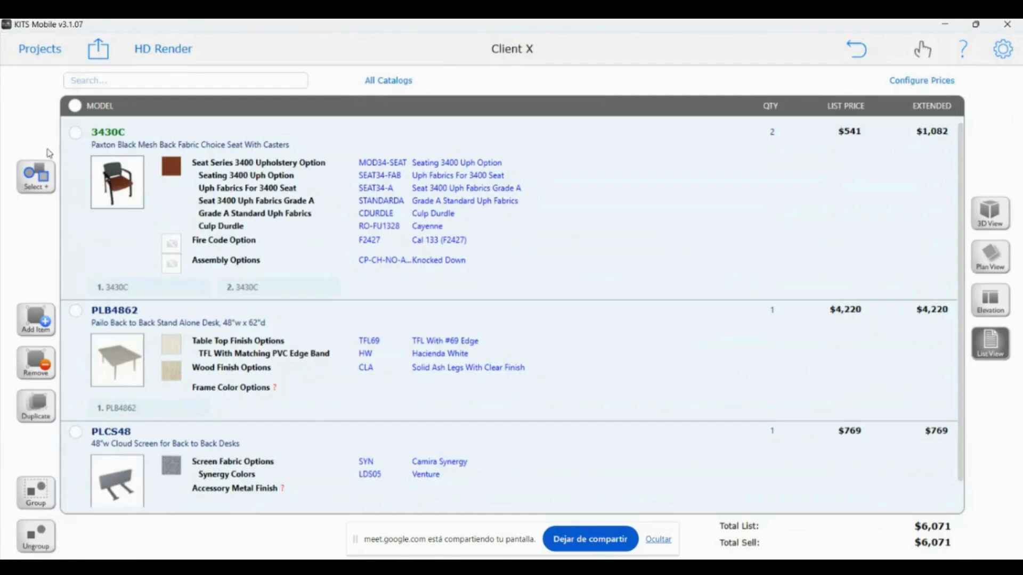
left_click(75, 132)
left_click(936, 84)
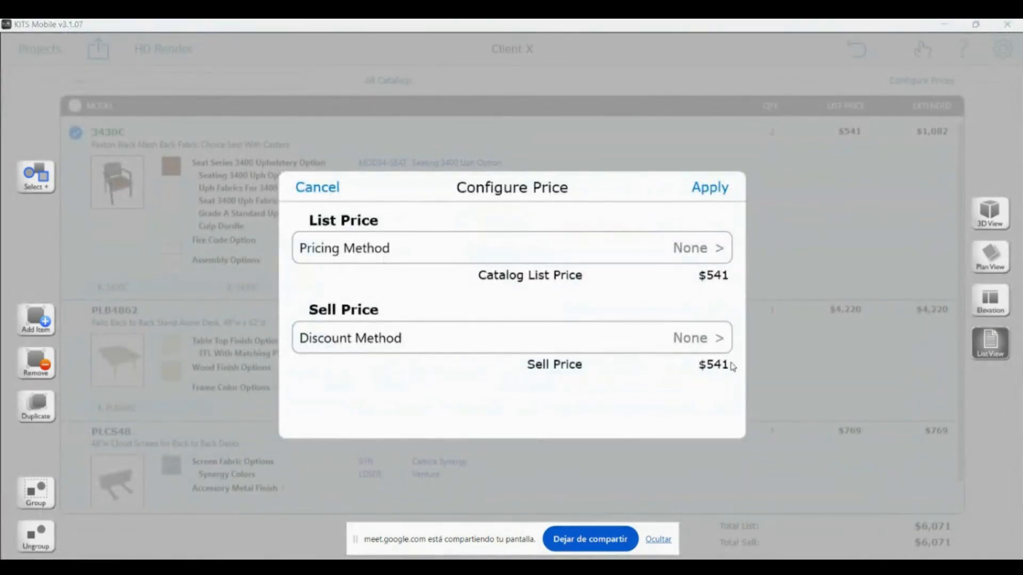
Set the discount method to List Less 20%
left_click(719, 340)
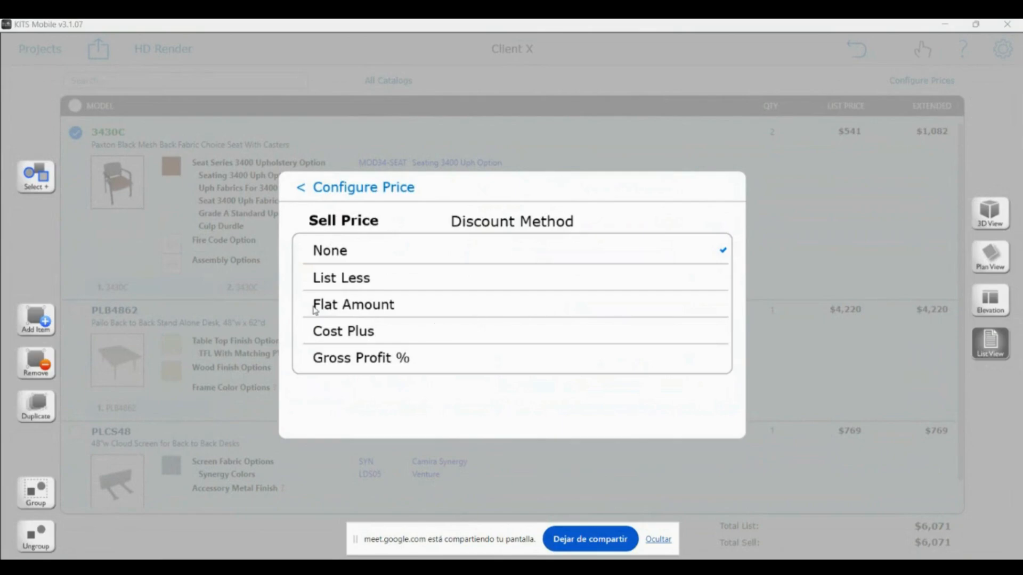
left_click(330, 280)
left_click(715, 373)
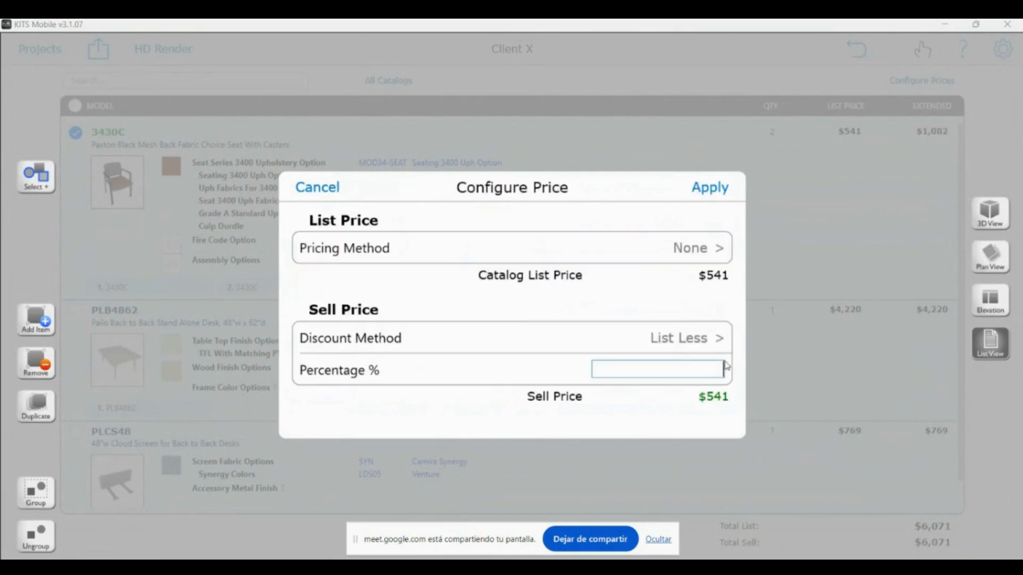
type("20")
left_click(840, 427)
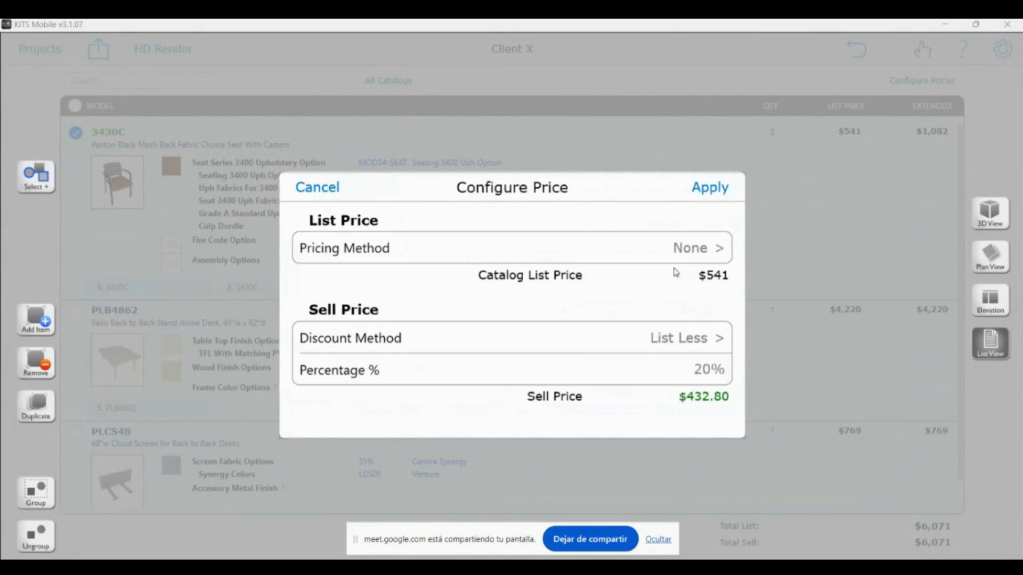
Set the pricing method to List Plus 10% and apply it, giving a $595.10 list price
left_click(695, 252)
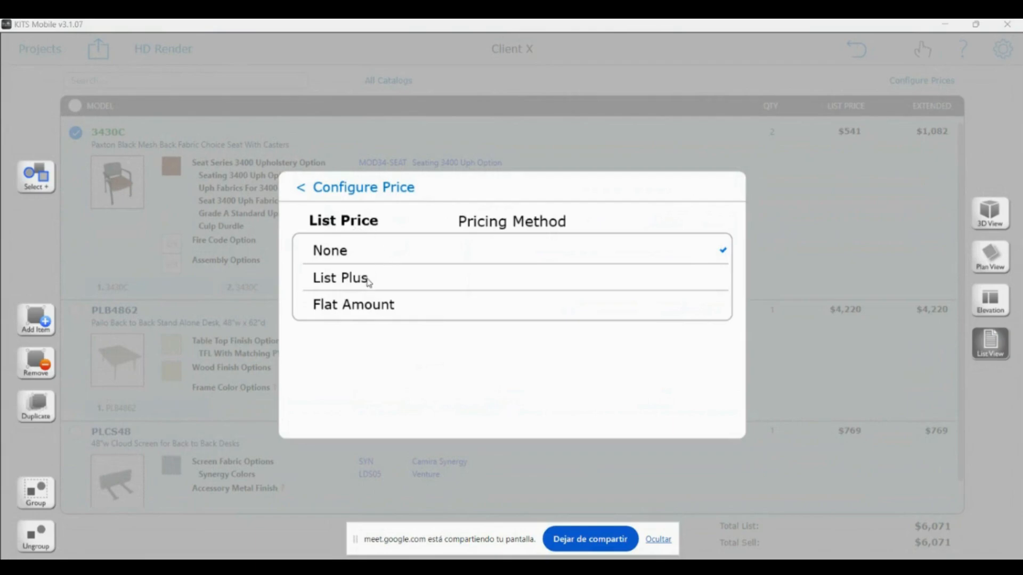
left_click(356, 291)
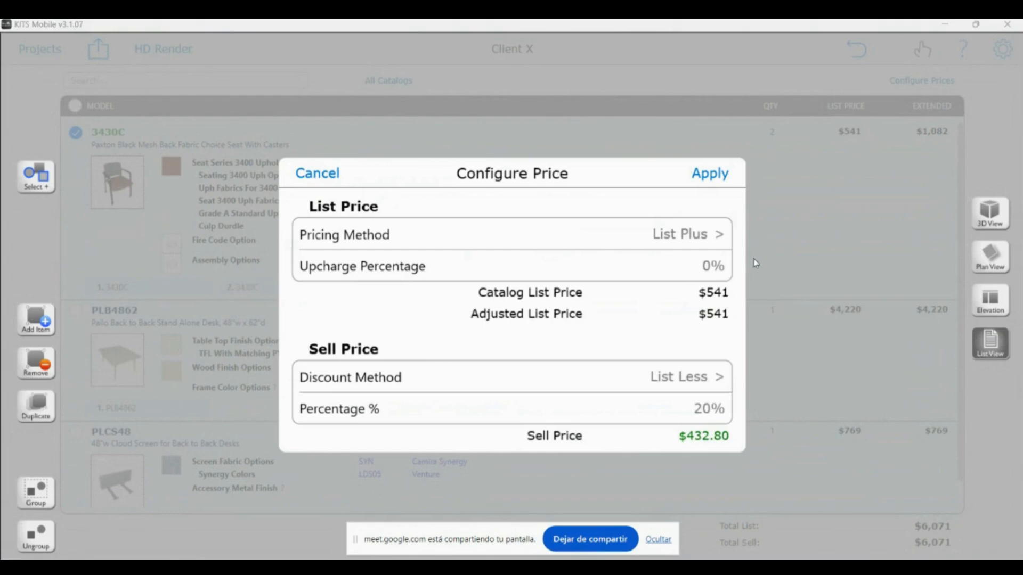
left_click(715, 267)
type("10")
key("Tab")
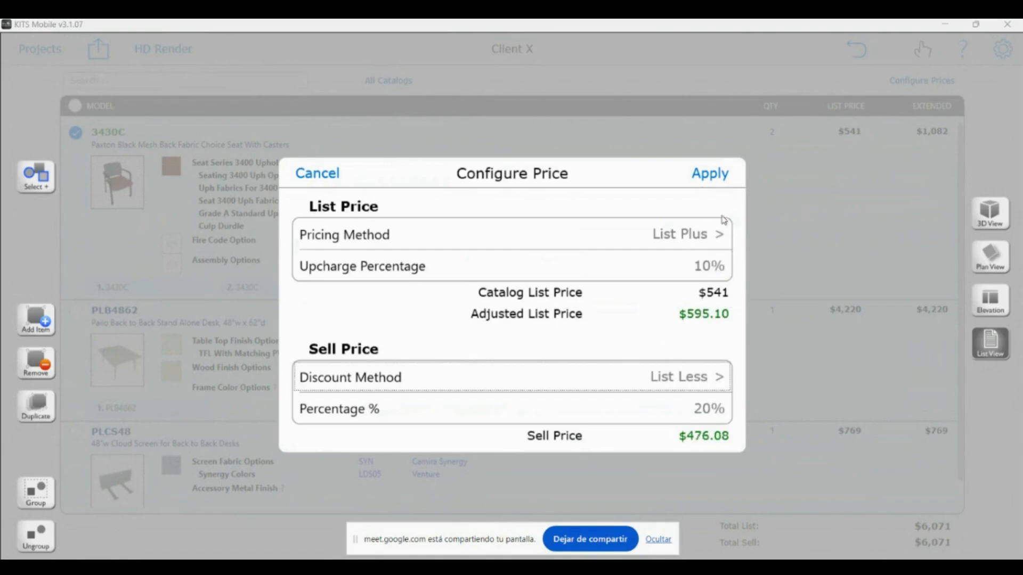
left_click(737, 175)
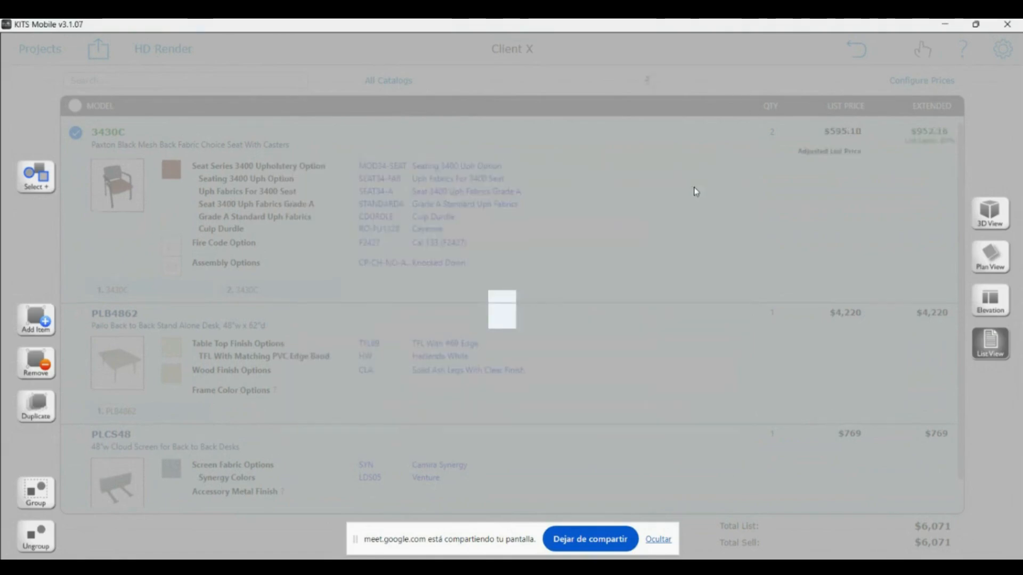
From the 3D view, create a Quick Sheet, skip the price warning and save the project
left_click(977, 202)
left_click(94, 54)
left_click(106, 108)
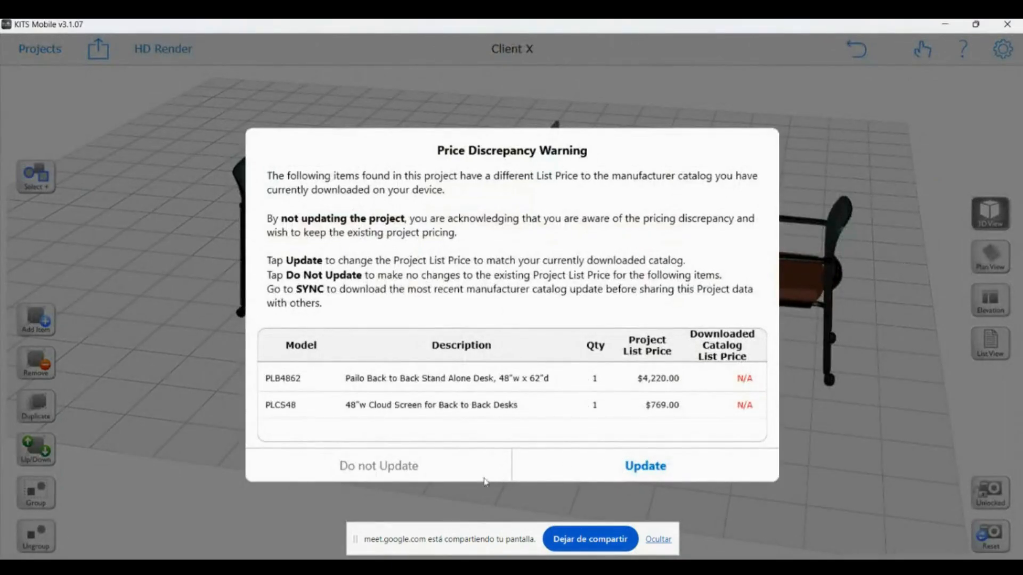
left_click(658, 471)
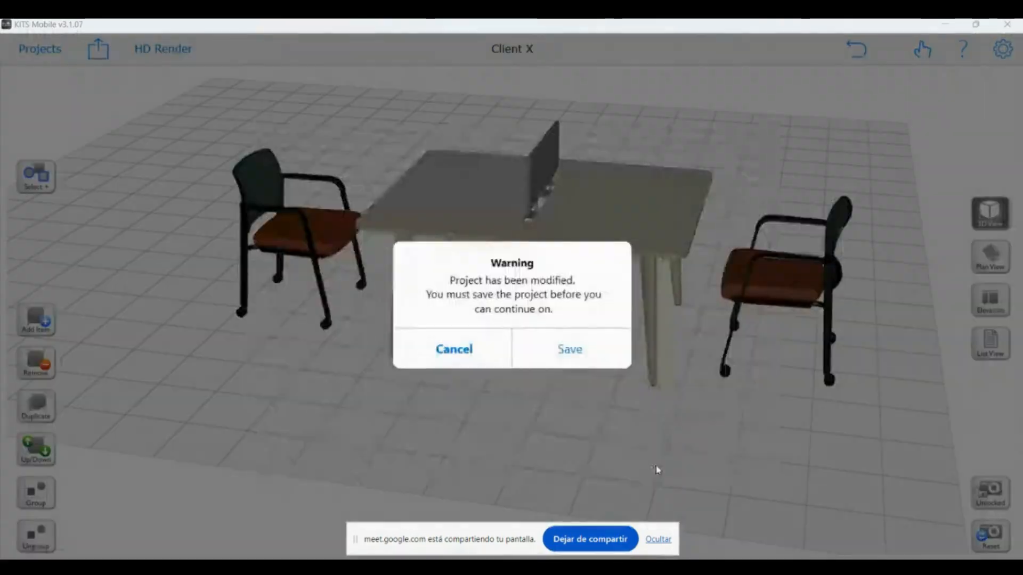
left_click(597, 362)
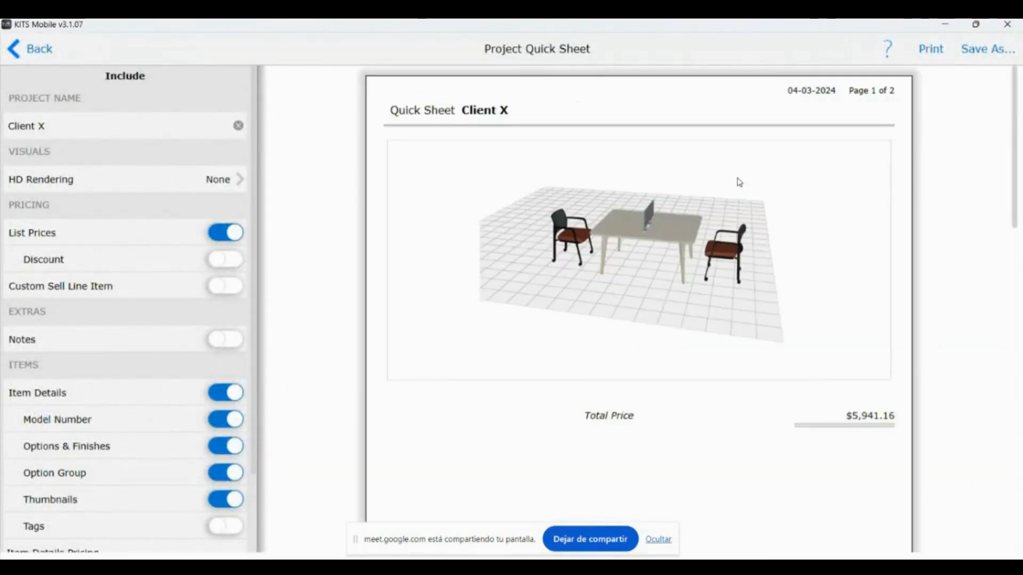
Scroll through the Client X quick sheet down to its $5,941.16 total price
scroll(642, 274, "down", 10)
scroll(642, 274, "up", 10)
scroll(642, 275, "up", 10)
scroll(628, 323, "down", 6)
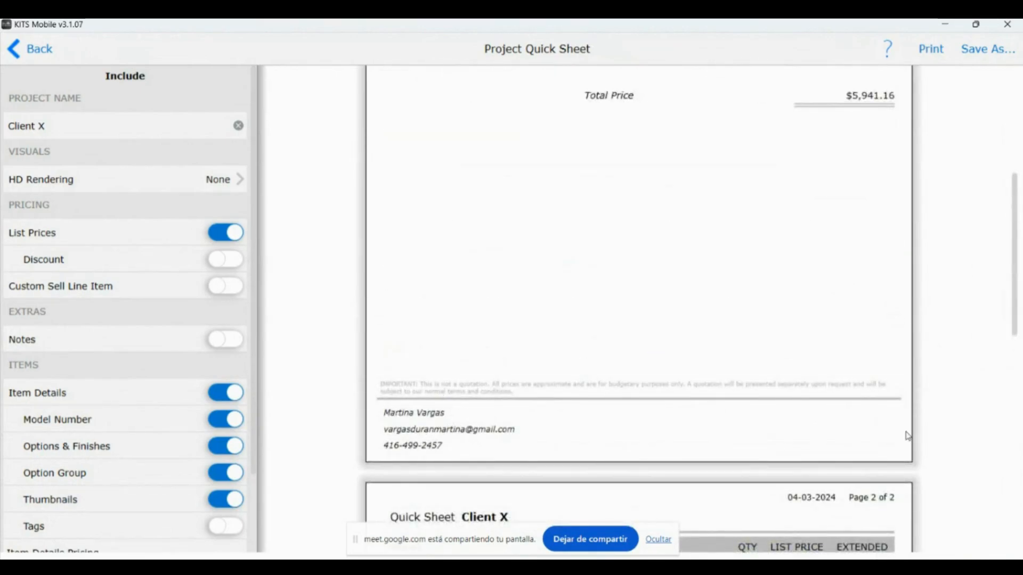
scroll(459, 411, "down", 5)
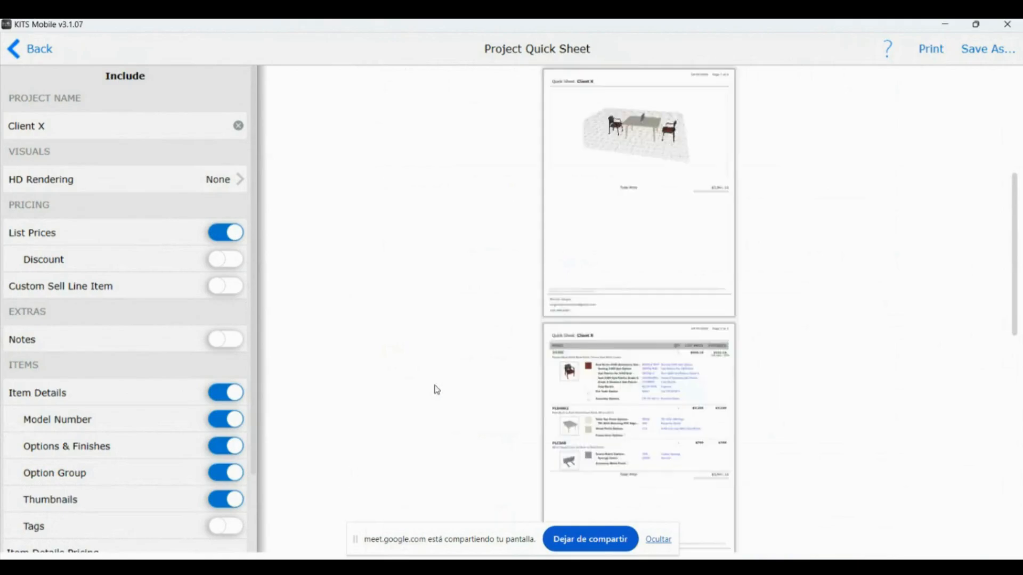
scroll(411, 230, "up", 5)
scroll(411, 231, "down", 5)
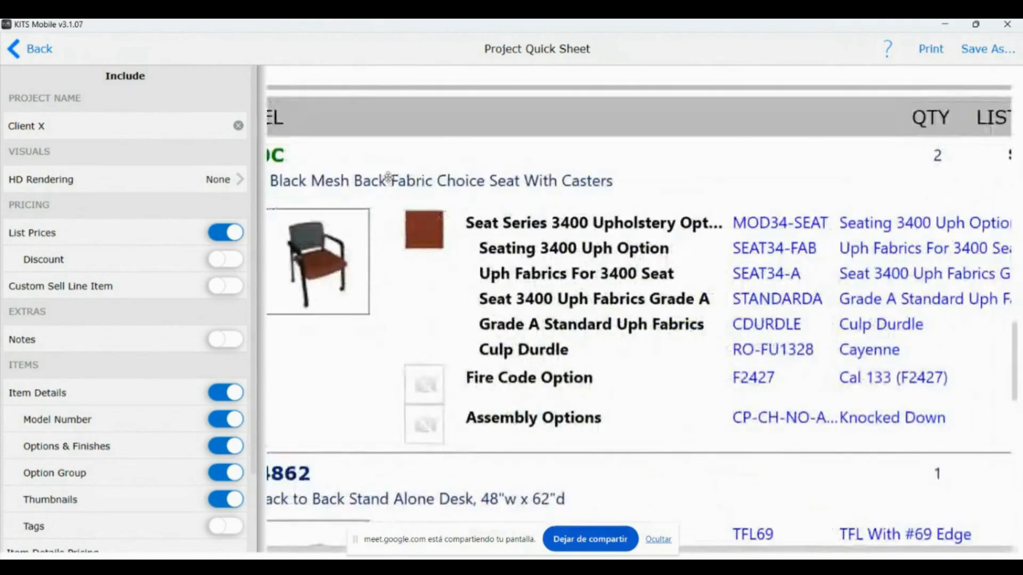
scroll(548, 400, "up", 3)
scroll(424, 274, "up", 2)
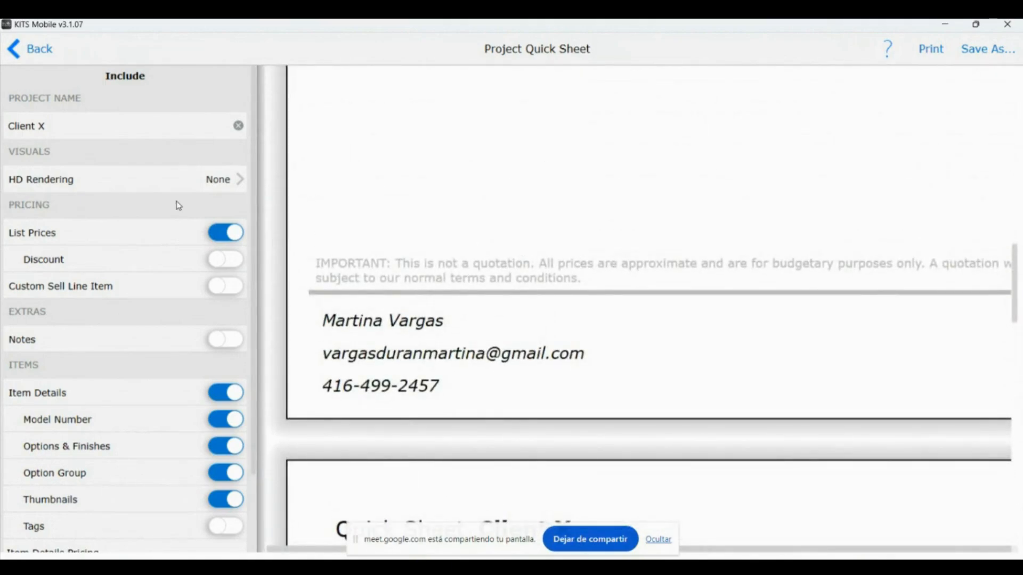
scroll(543, 262, "down", 3)
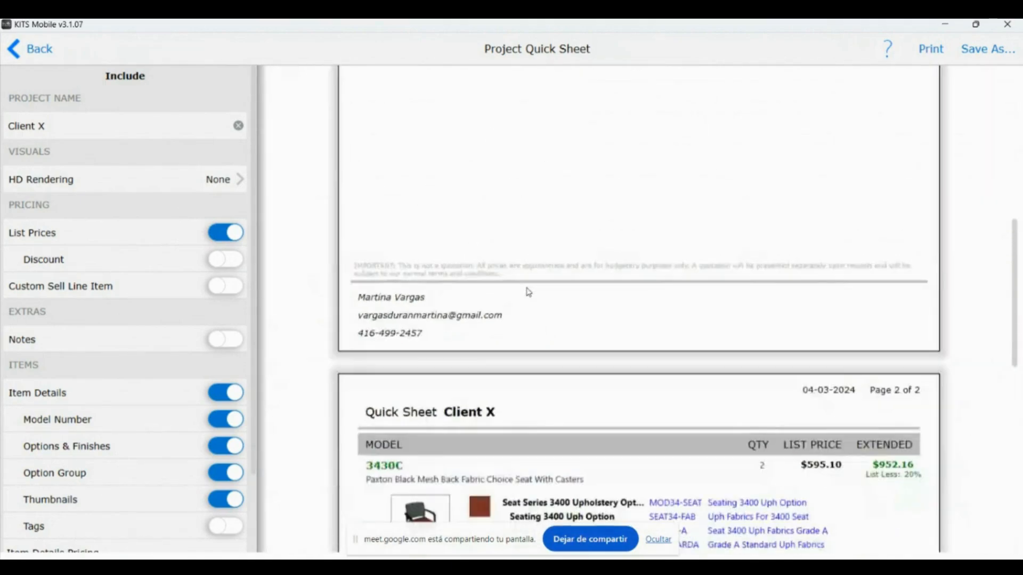
scroll(494, 336, "down", 8)
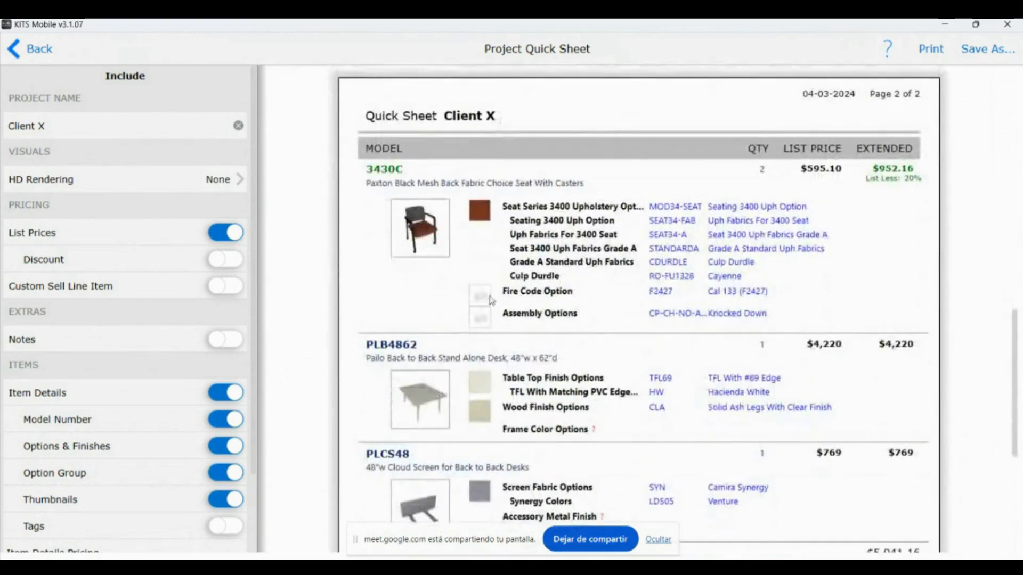
left_click_drag(490, 300, 490, 275)
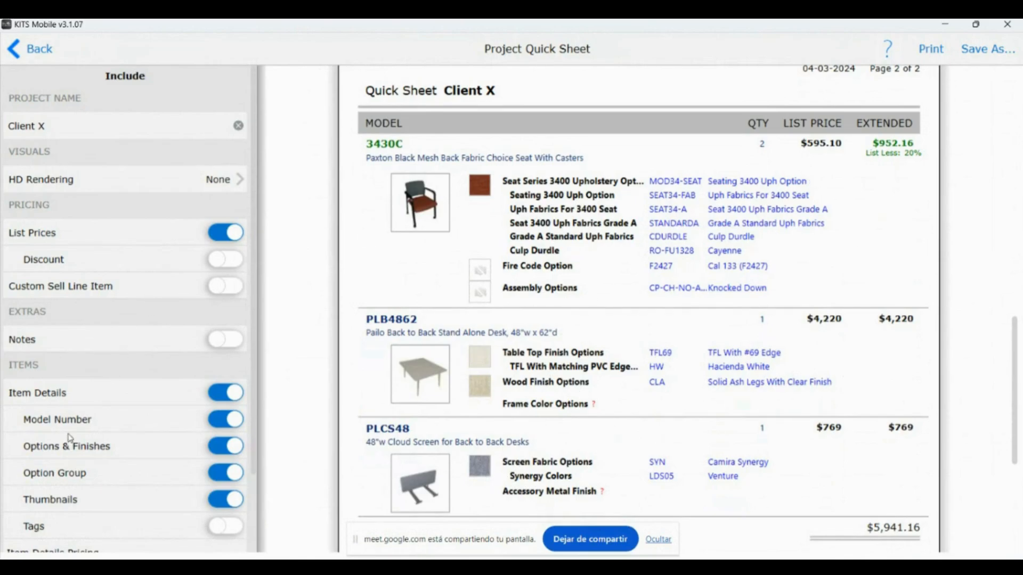
scroll(88, 414, "down", 1)
Turn off Model Number and Options & Finishes on the quick sheet, then go back to the 3D room
left_click(221, 389)
left_click(220, 415)
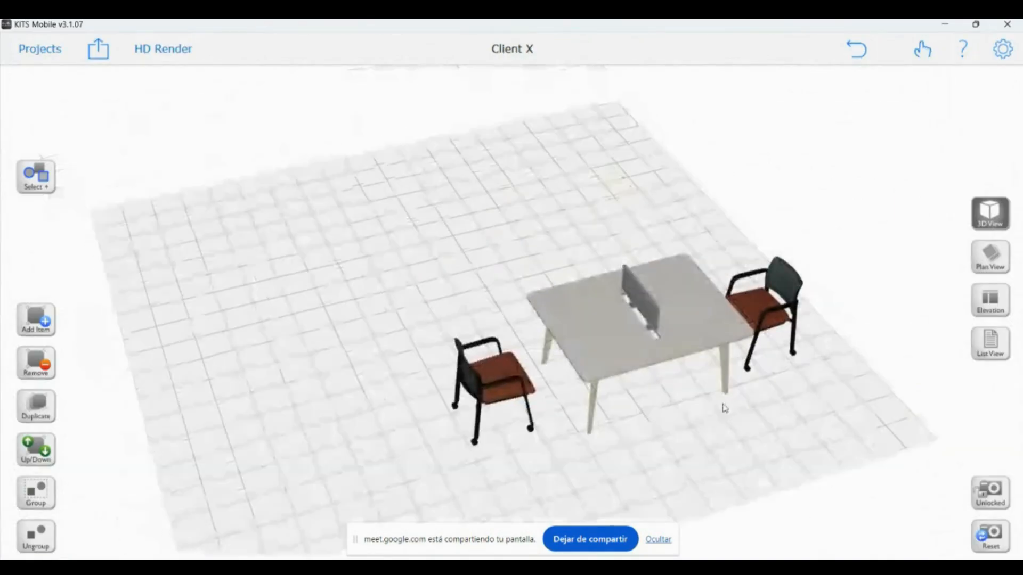
left_click_drag(723, 408, 690, 439)
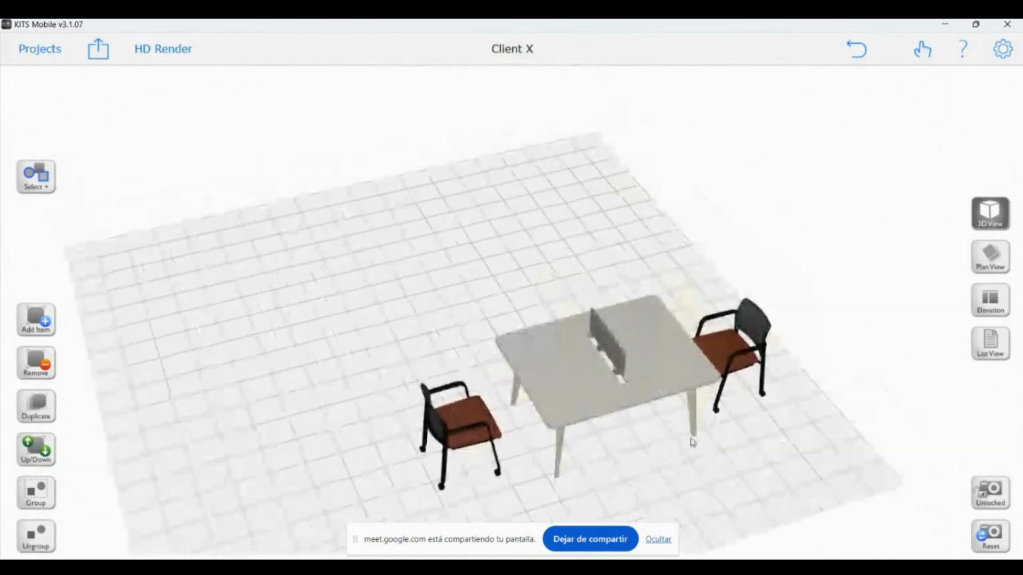
Switch on 'KITS XR mode enabled' in Project Settings and go back to the floor plan
left_click(1003, 49)
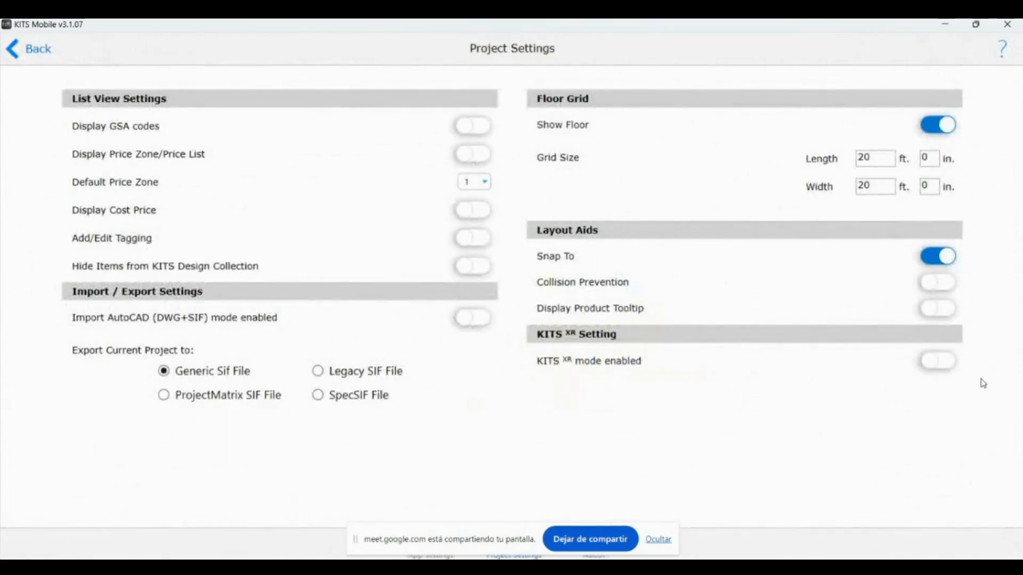
left_click(937, 370)
left_click(37, 51)
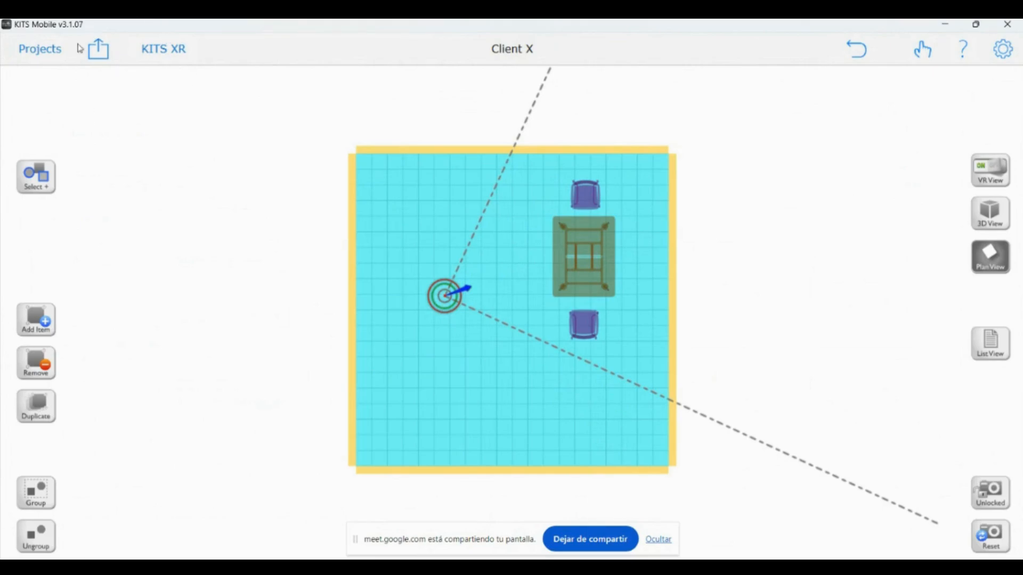
Set Wall Color 1 to BRICK > Red Brick and replace it on all walls
left_click(351, 211)
left_click(46, 144)
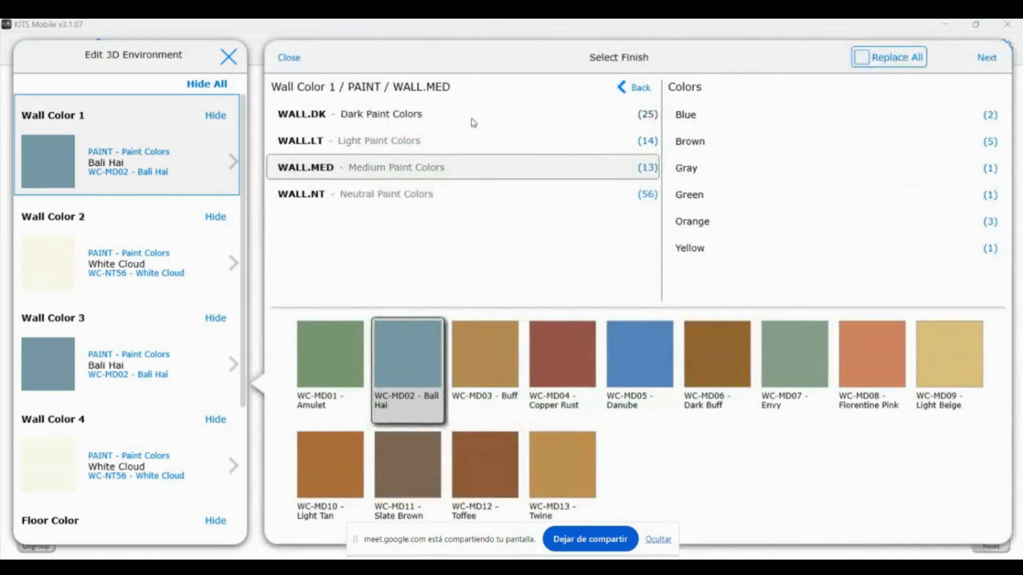
left_click(634, 88)
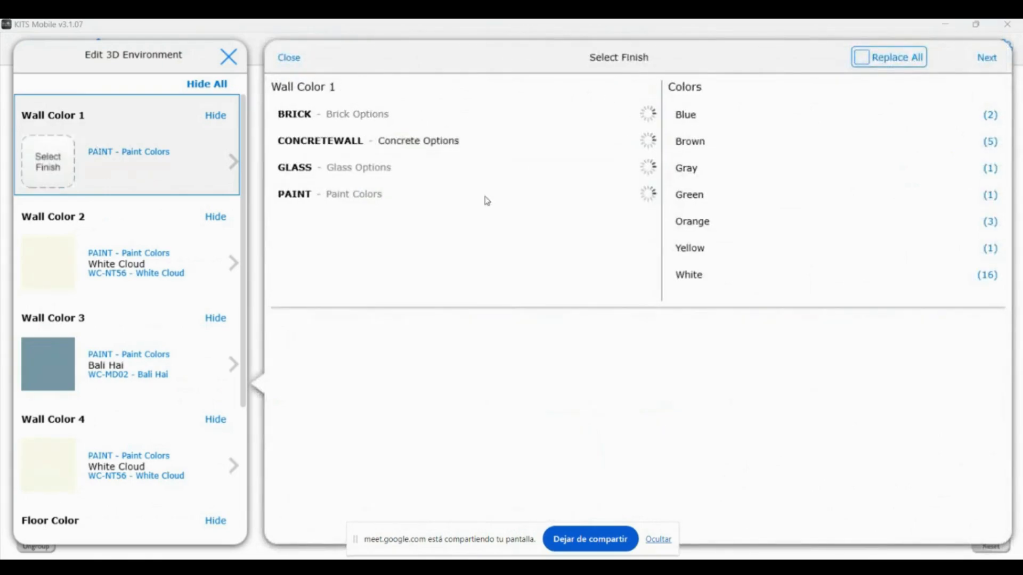
left_click(341, 143)
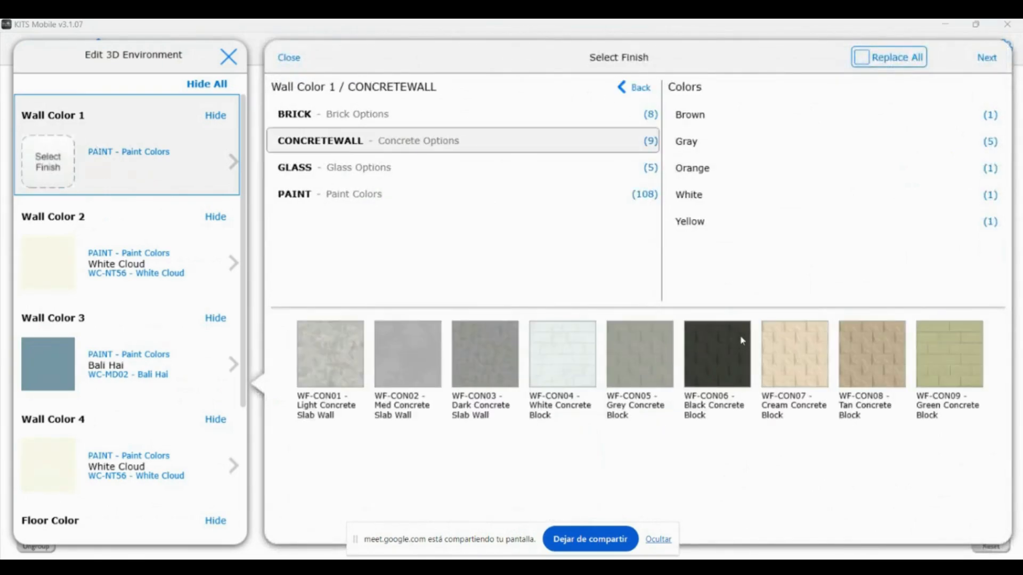
left_click(330, 115)
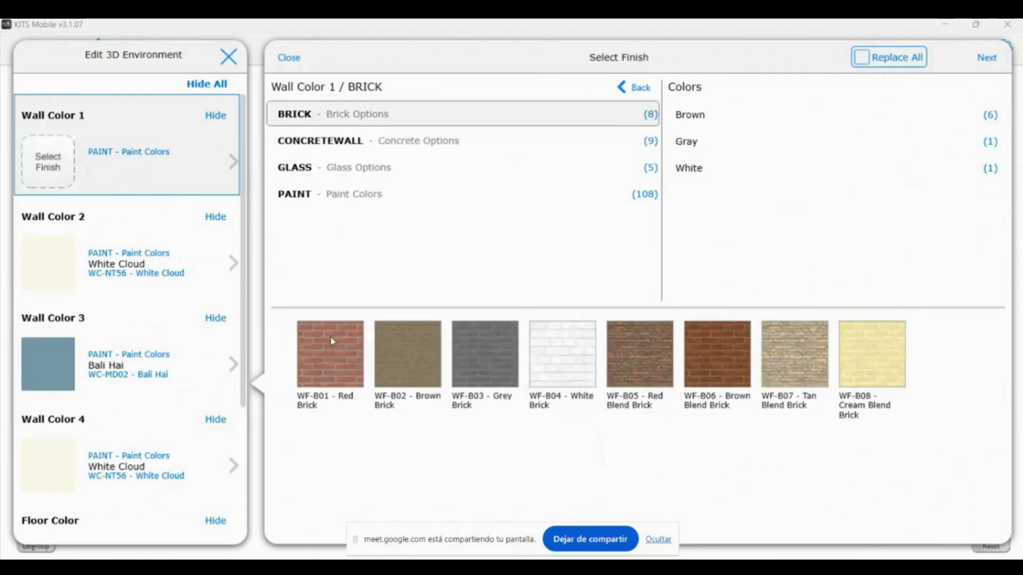
left_click(331, 337)
left_click(148, 251)
left_click(172, 184)
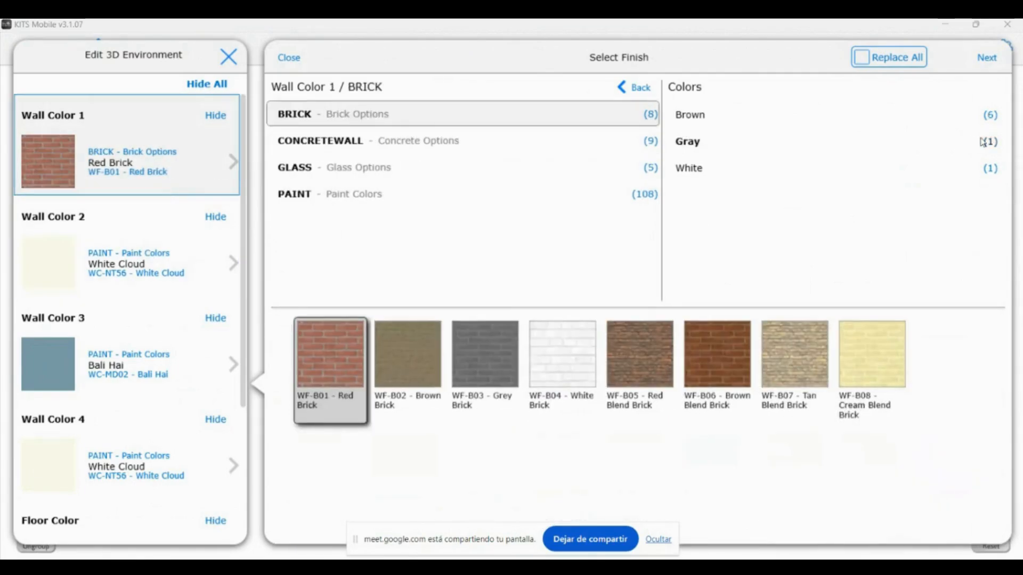
left_click(854, 60)
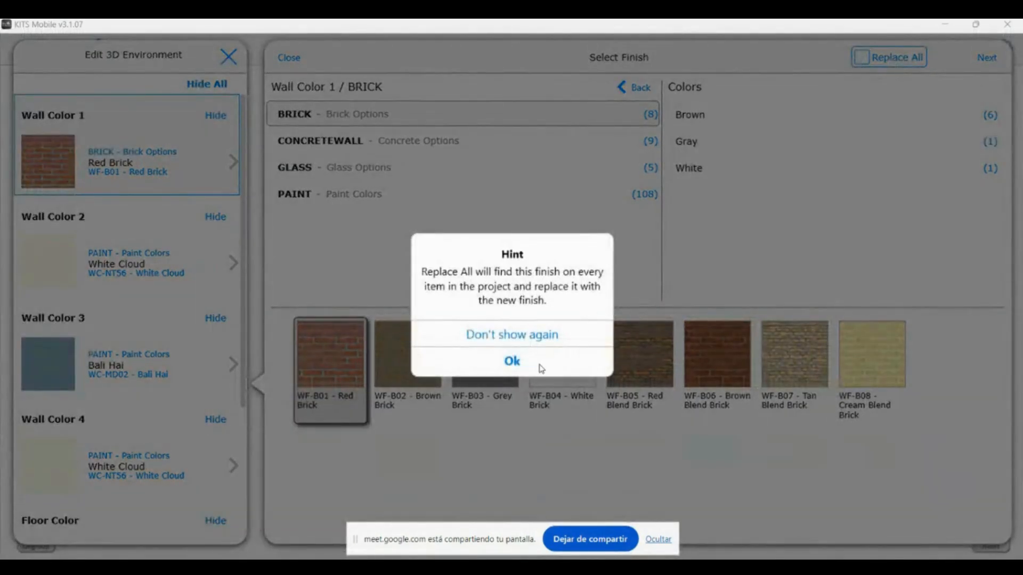
left_click(541, 368)
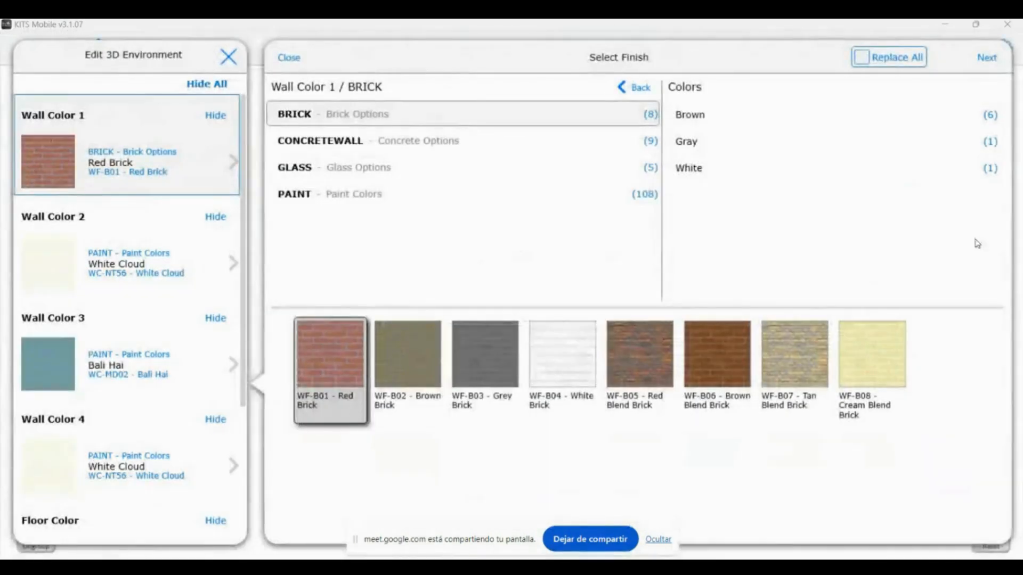
Set the floor to WOOD > Brazilian Cherry and finish editing the environment
left_click(984, 61)
scroll(151, 425, "down", 3)
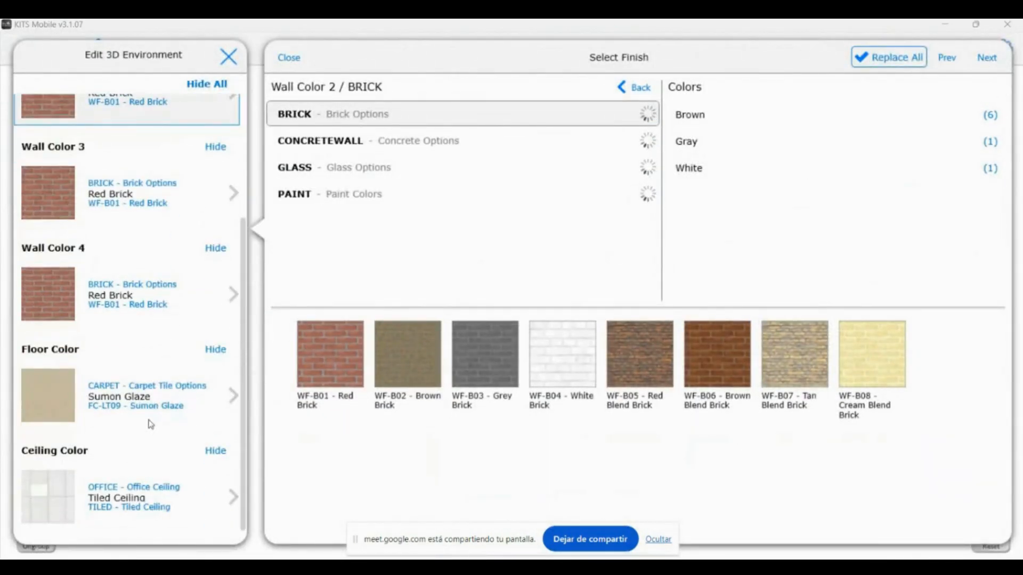
left_click(151, 424)
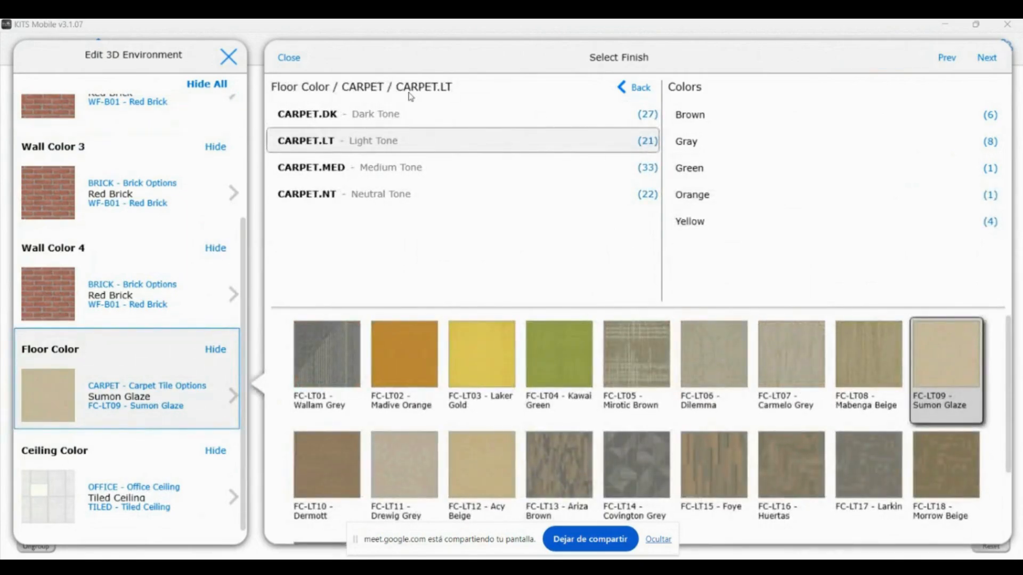
left_click(637, 87)
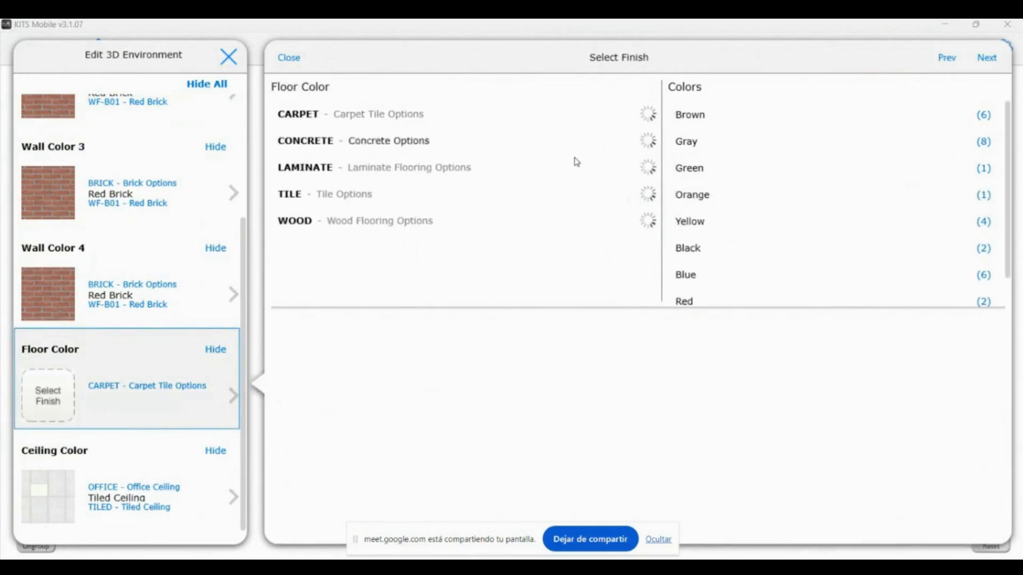
left_click(326, 221)
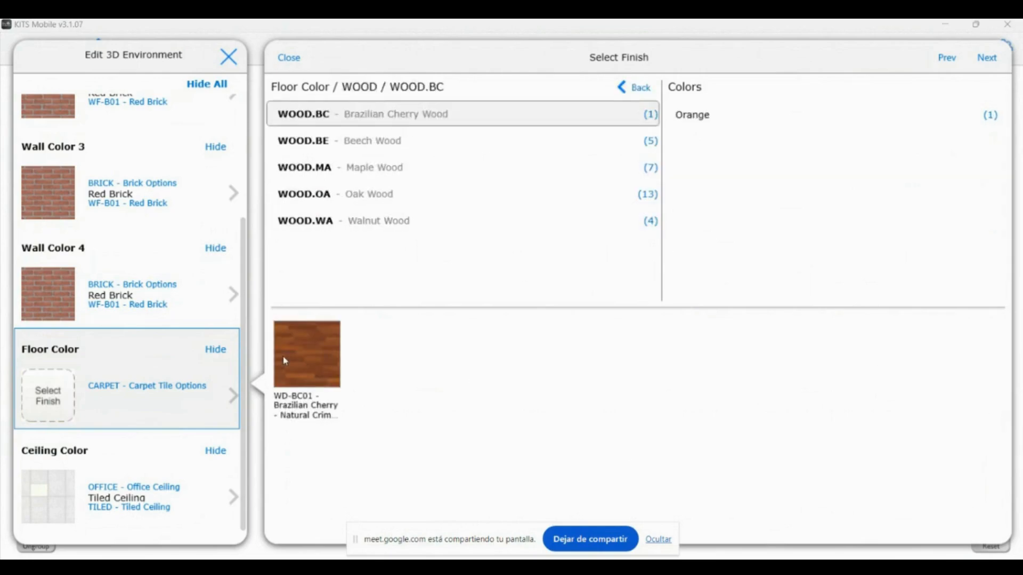
left_click(296, 344)
left_click(1000, 63)
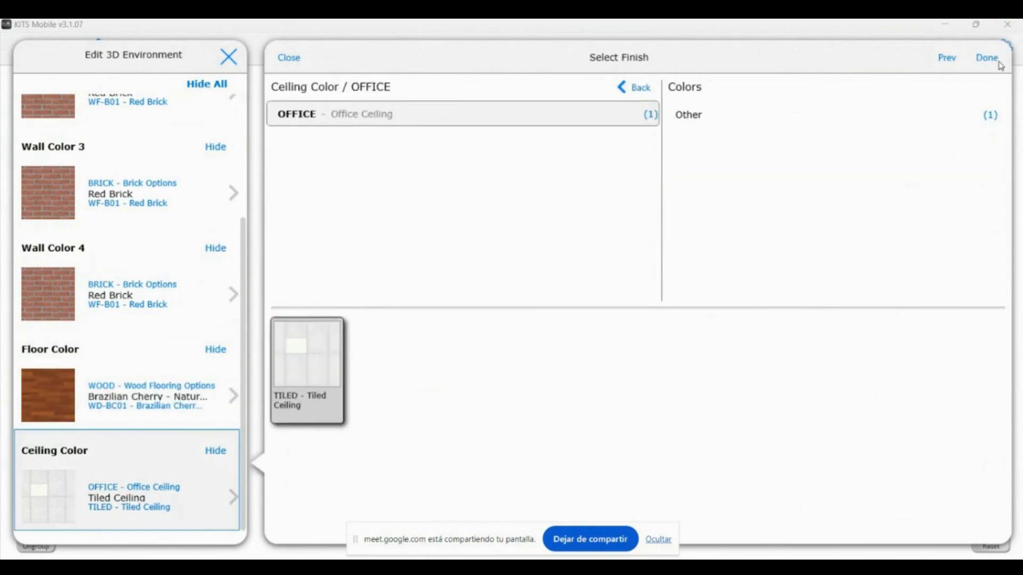
left_click(999, 63)
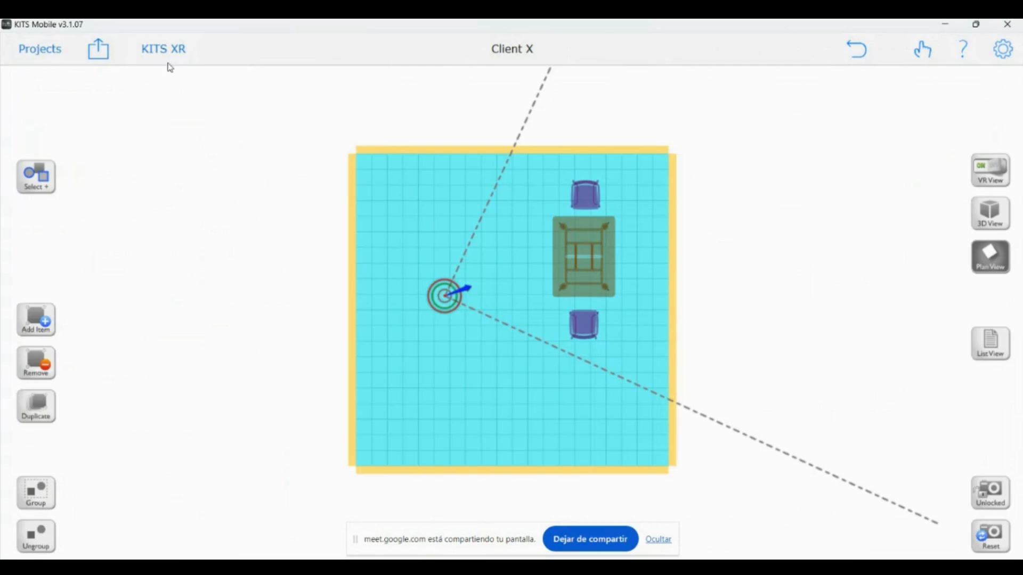
Create a KITS VR - Best panorama with the camera in the room's top-right corner
left_click(104, 56)
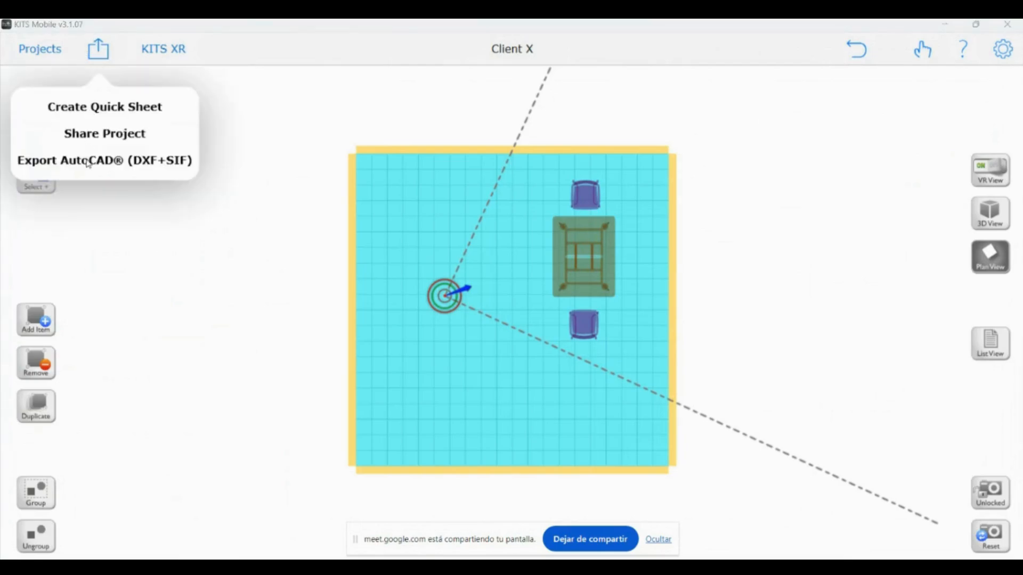
left_click(179, 44)
left_click(176, 53)
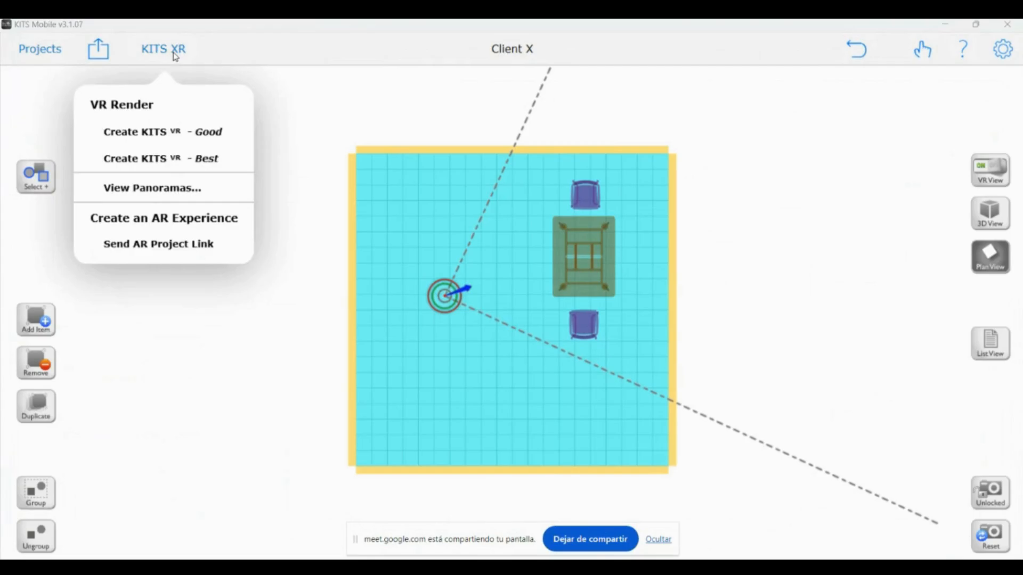
left_click(184, 162)
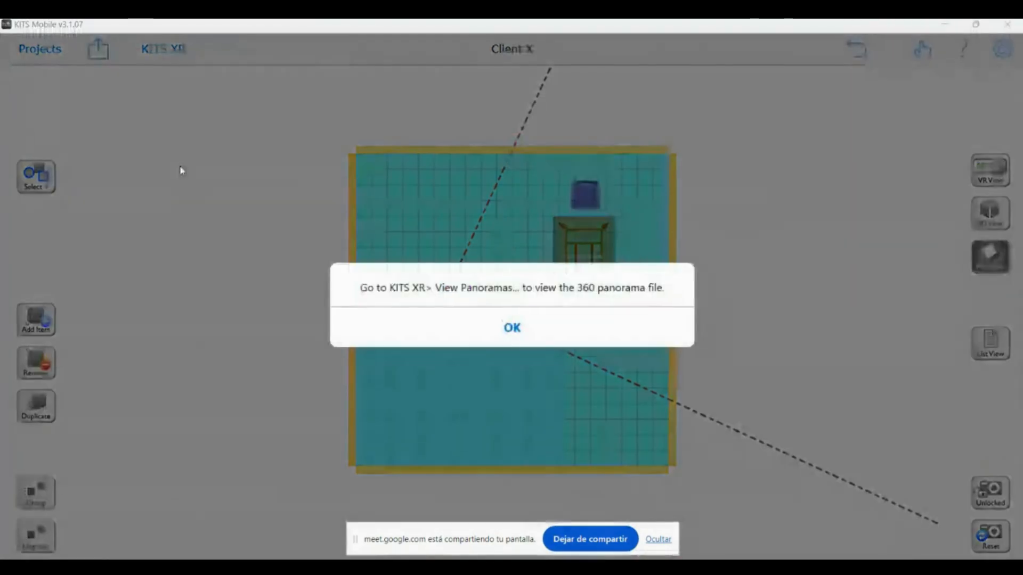
key("Return")
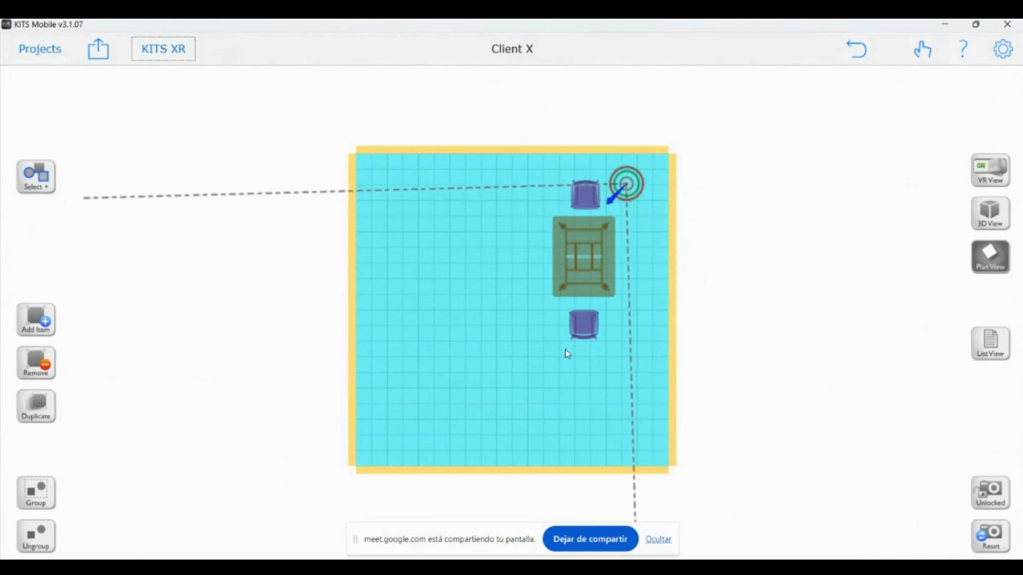
mouse_move(630, 193)
left_mouse_down()
mouse_move(656, 190)
mouse_move(674, 157)
left_mouse_up()
Open the Client X panorama's VR link from KITS XR > View Panoramas
left_click(163, 51)
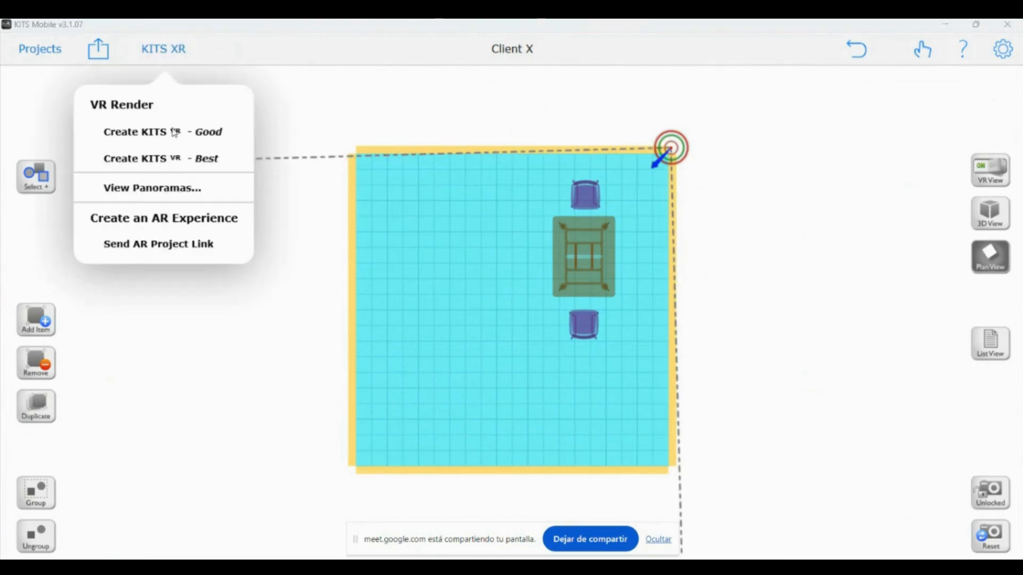
left_click(151, 185)
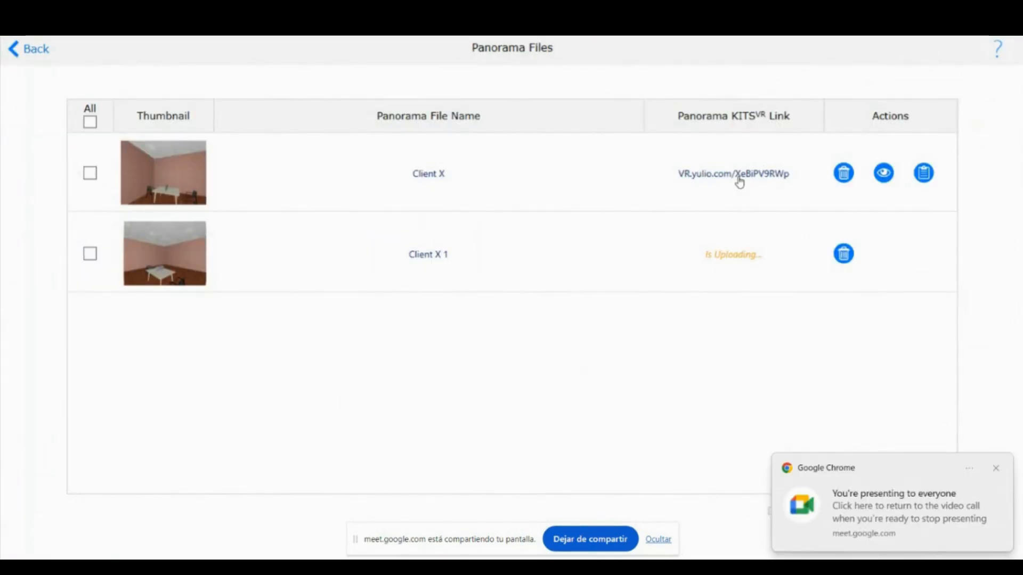
left_click(738, 178)
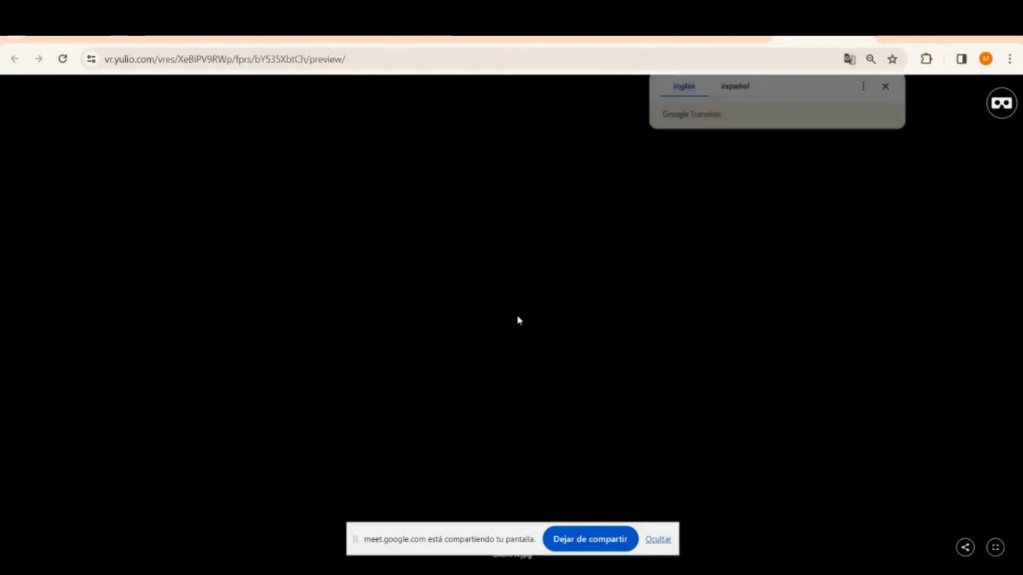
Close the translate prompt, look around the brick corner and the desk with chairs, then open Share my Project
left_click(888, 86)
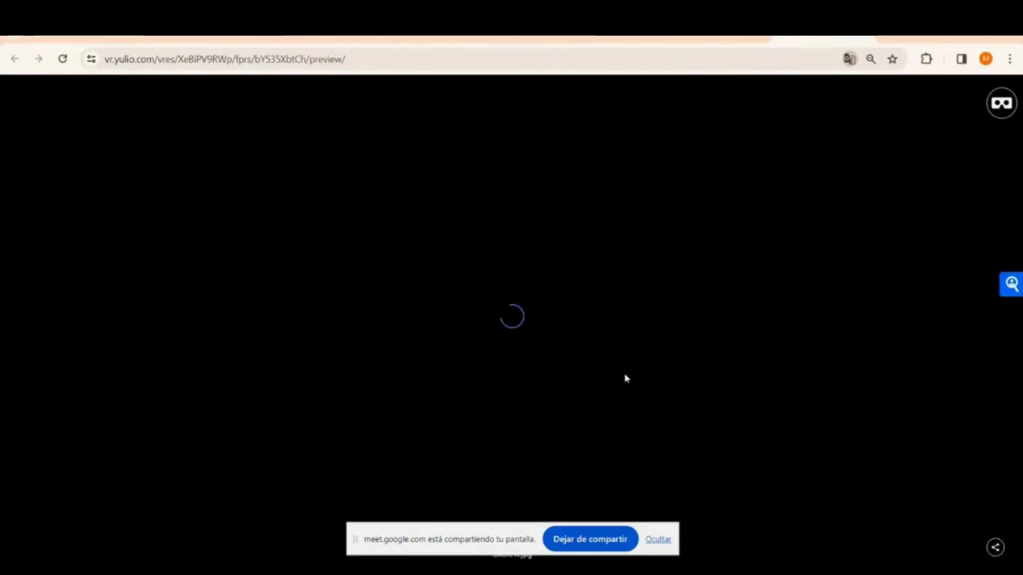
left_click_drag(765, 359, 23, 215)
left_click_drag(367, 159, 639, 232)
left_click_drag(349, 384, 364, 334)
scroll(454, 326, "up", 7)
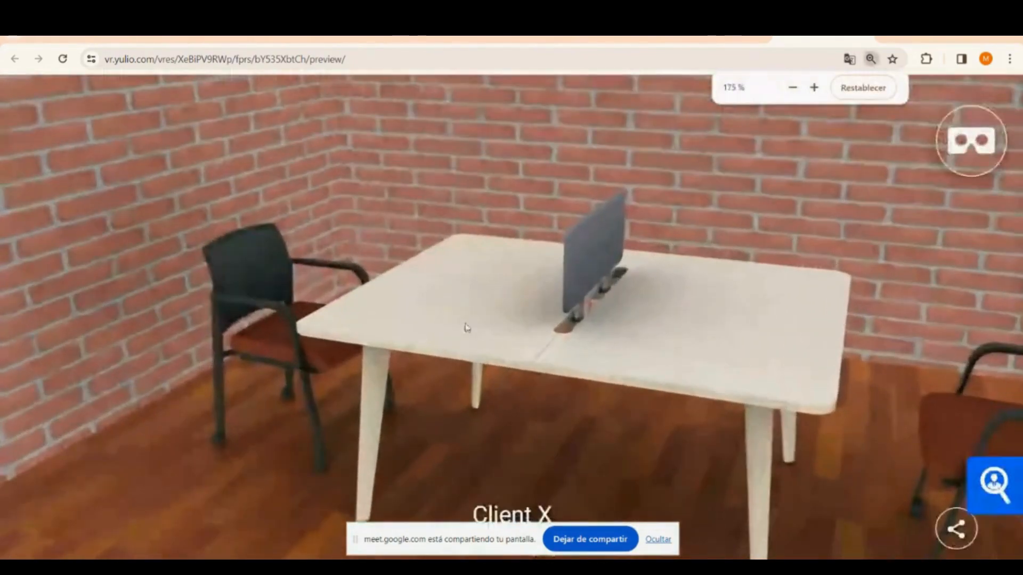
scroll(468, 326, "down", 5)
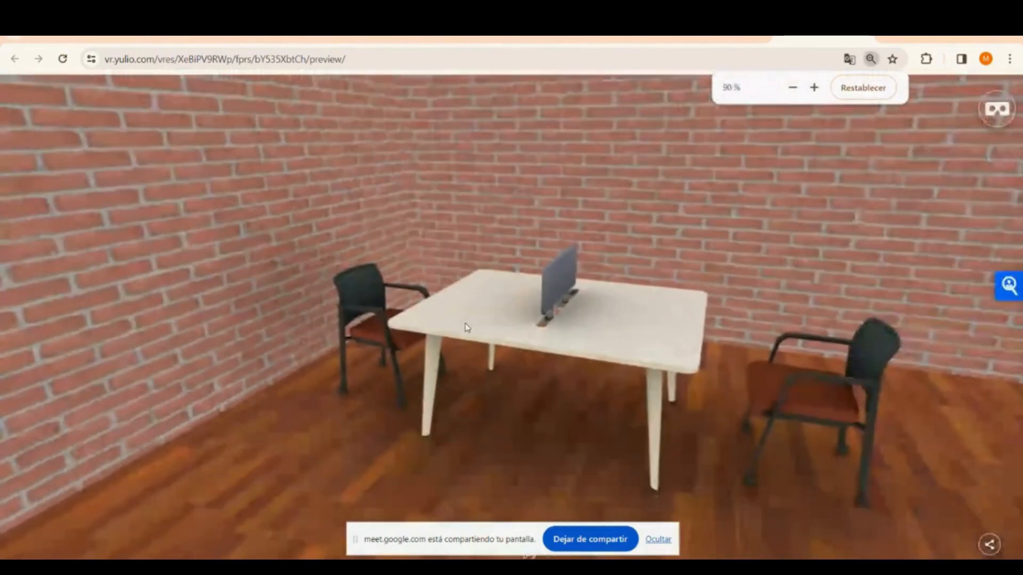
left_click(987, 548)
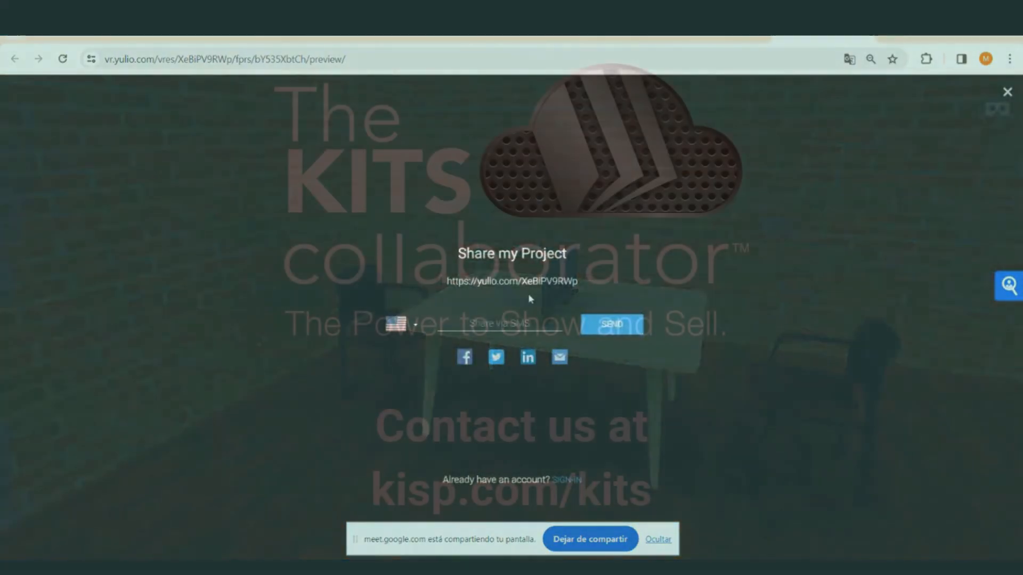